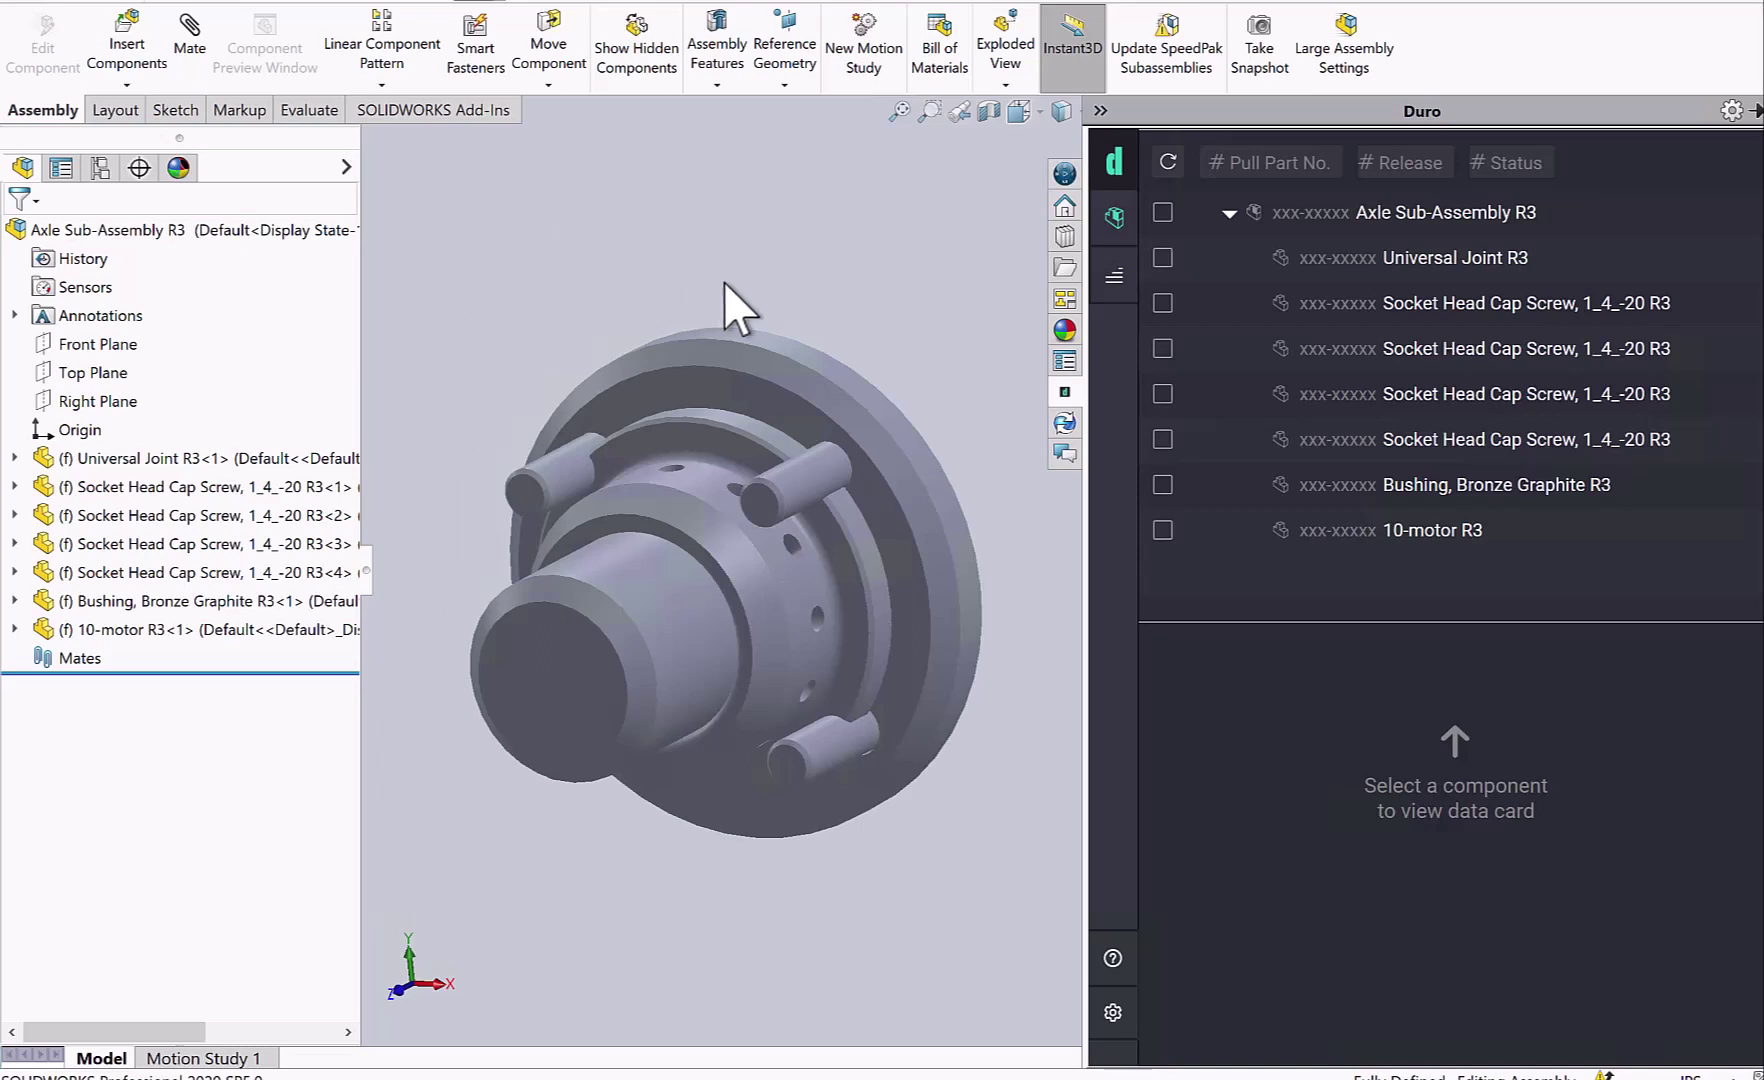
Open the Axle Sub-Assembly R3 data card and tick the assembly plus all its listed parts
left_click(1165, 214)
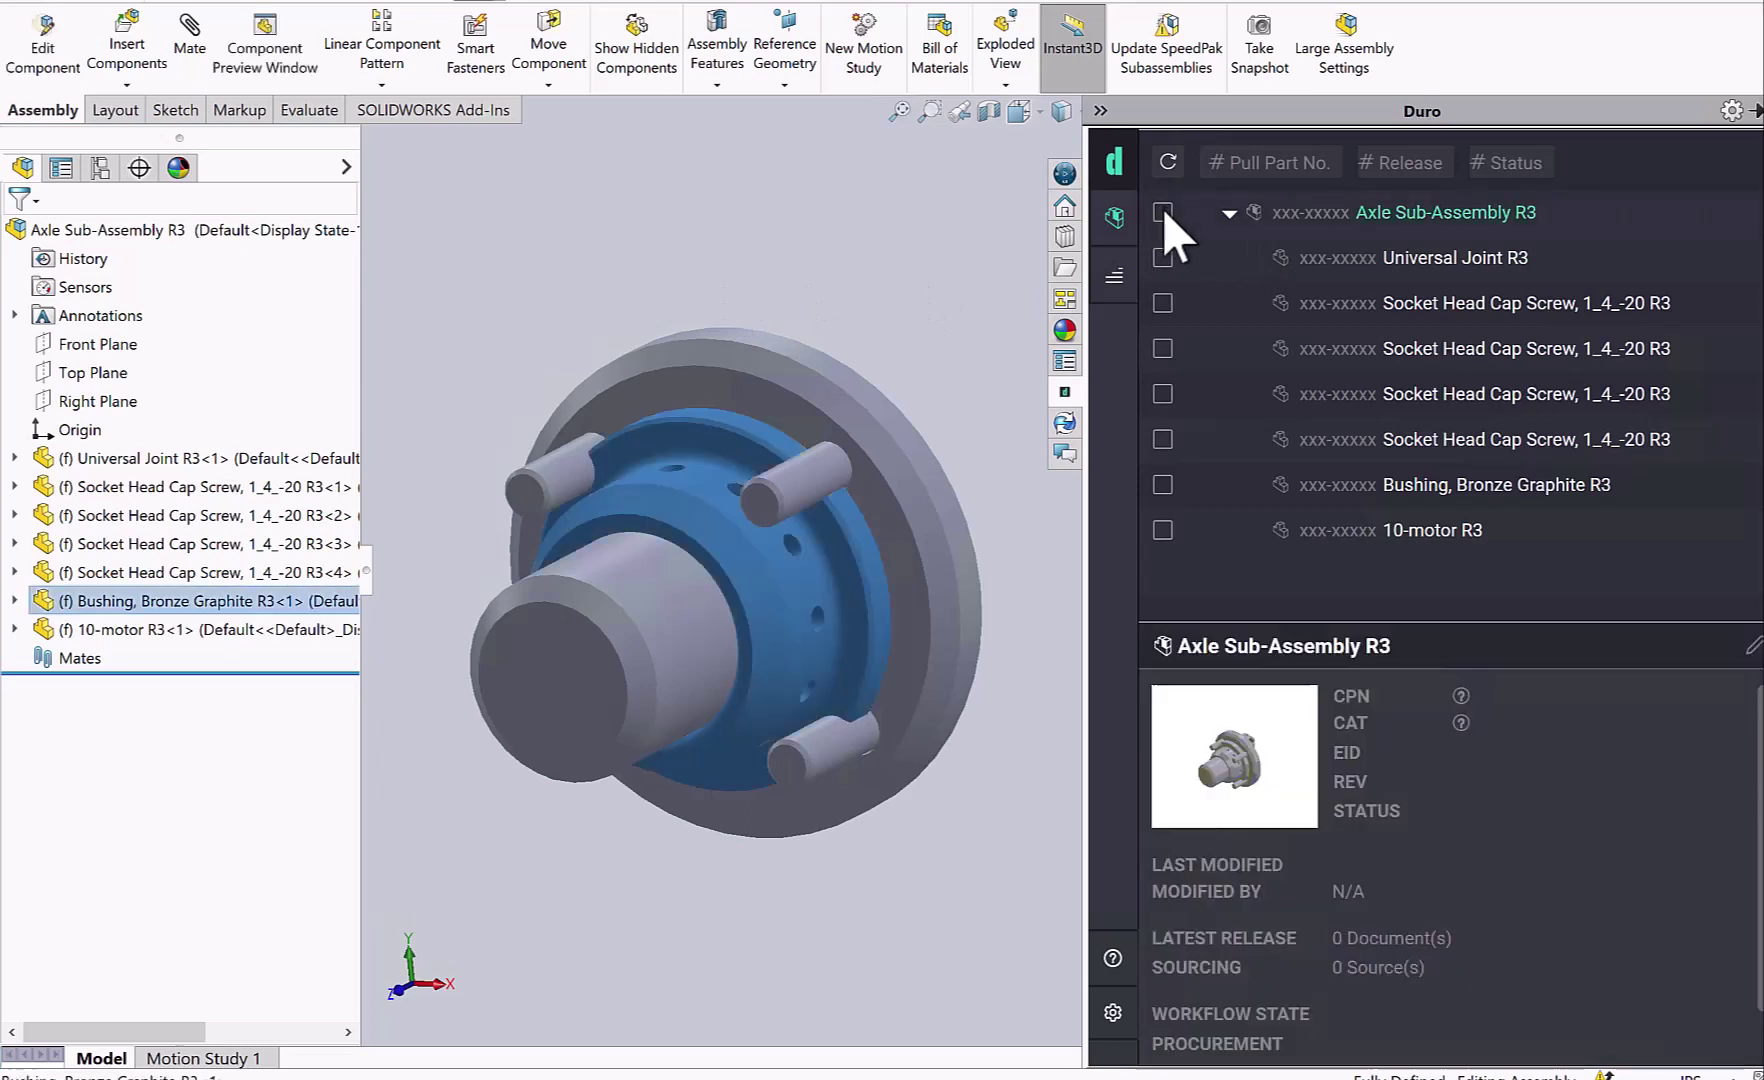
left_click(1163, 212)
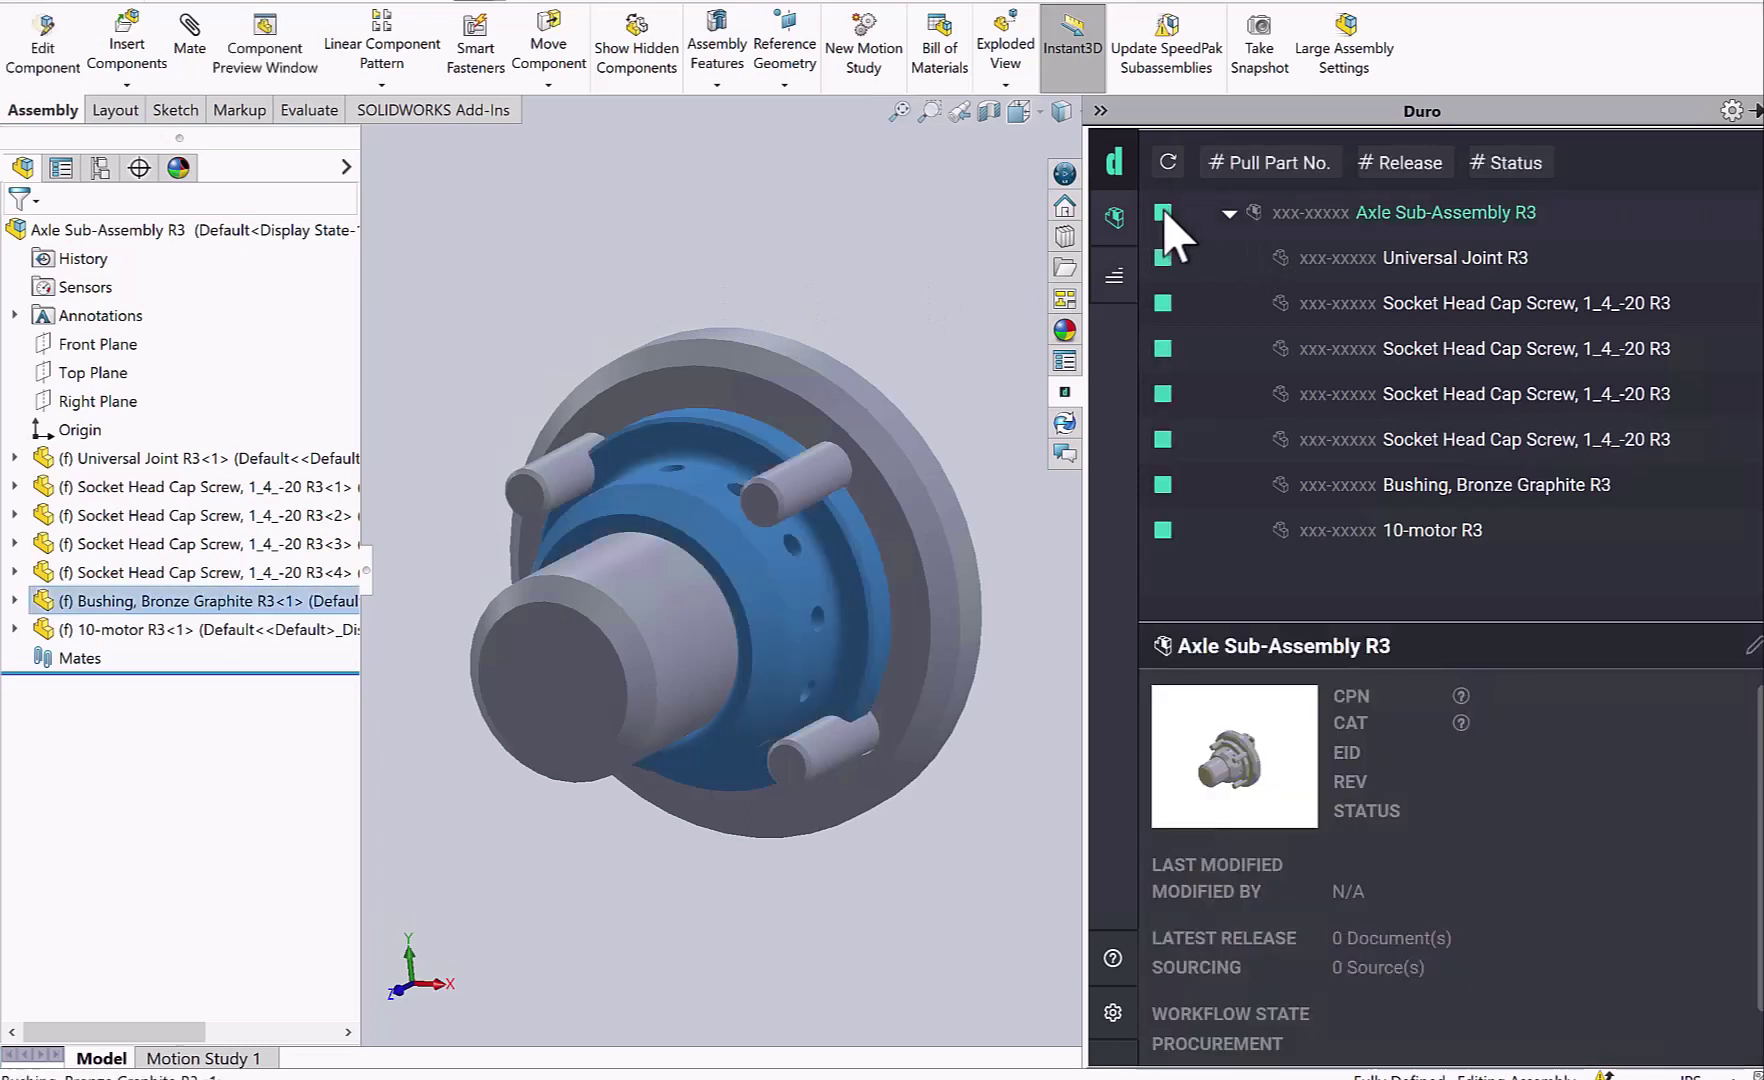
Start Pull Part No. and set Axle Sub-Assembly R3's category to (991) Sub-Assembly
left_click(1273, 165)
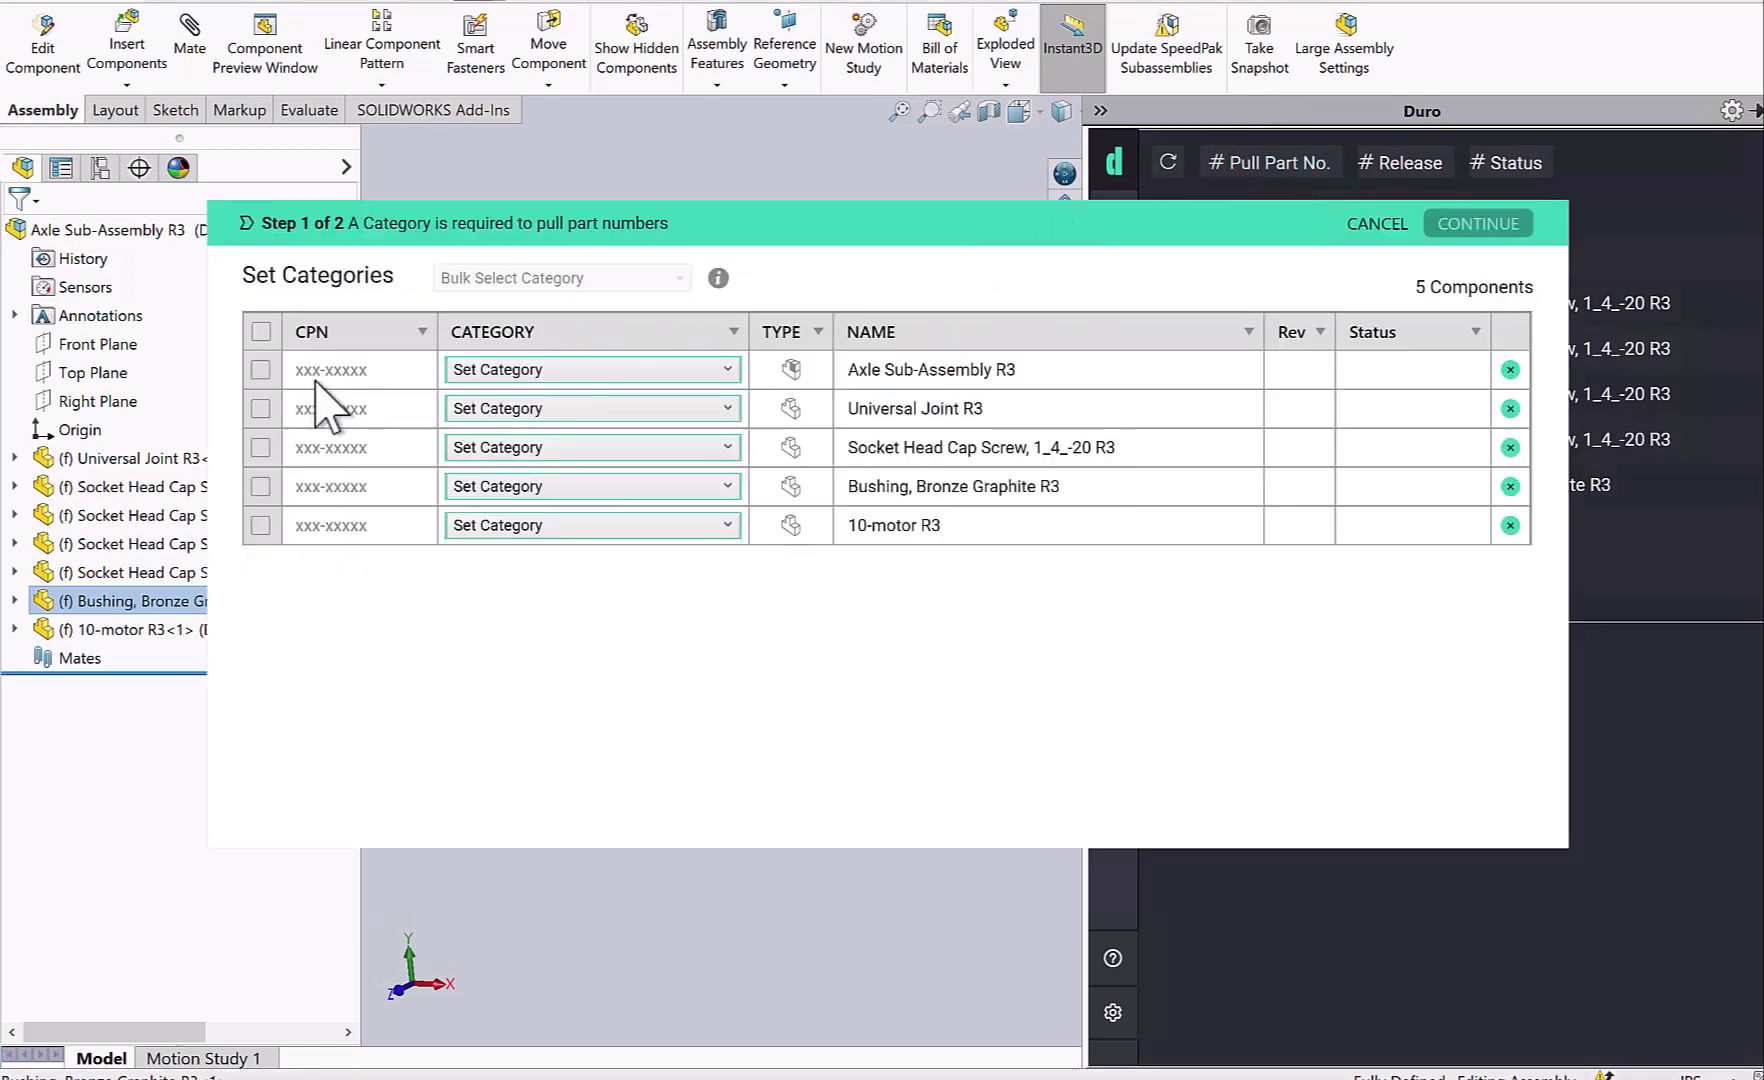
left_click(260, 370)
left_click(561, 370)
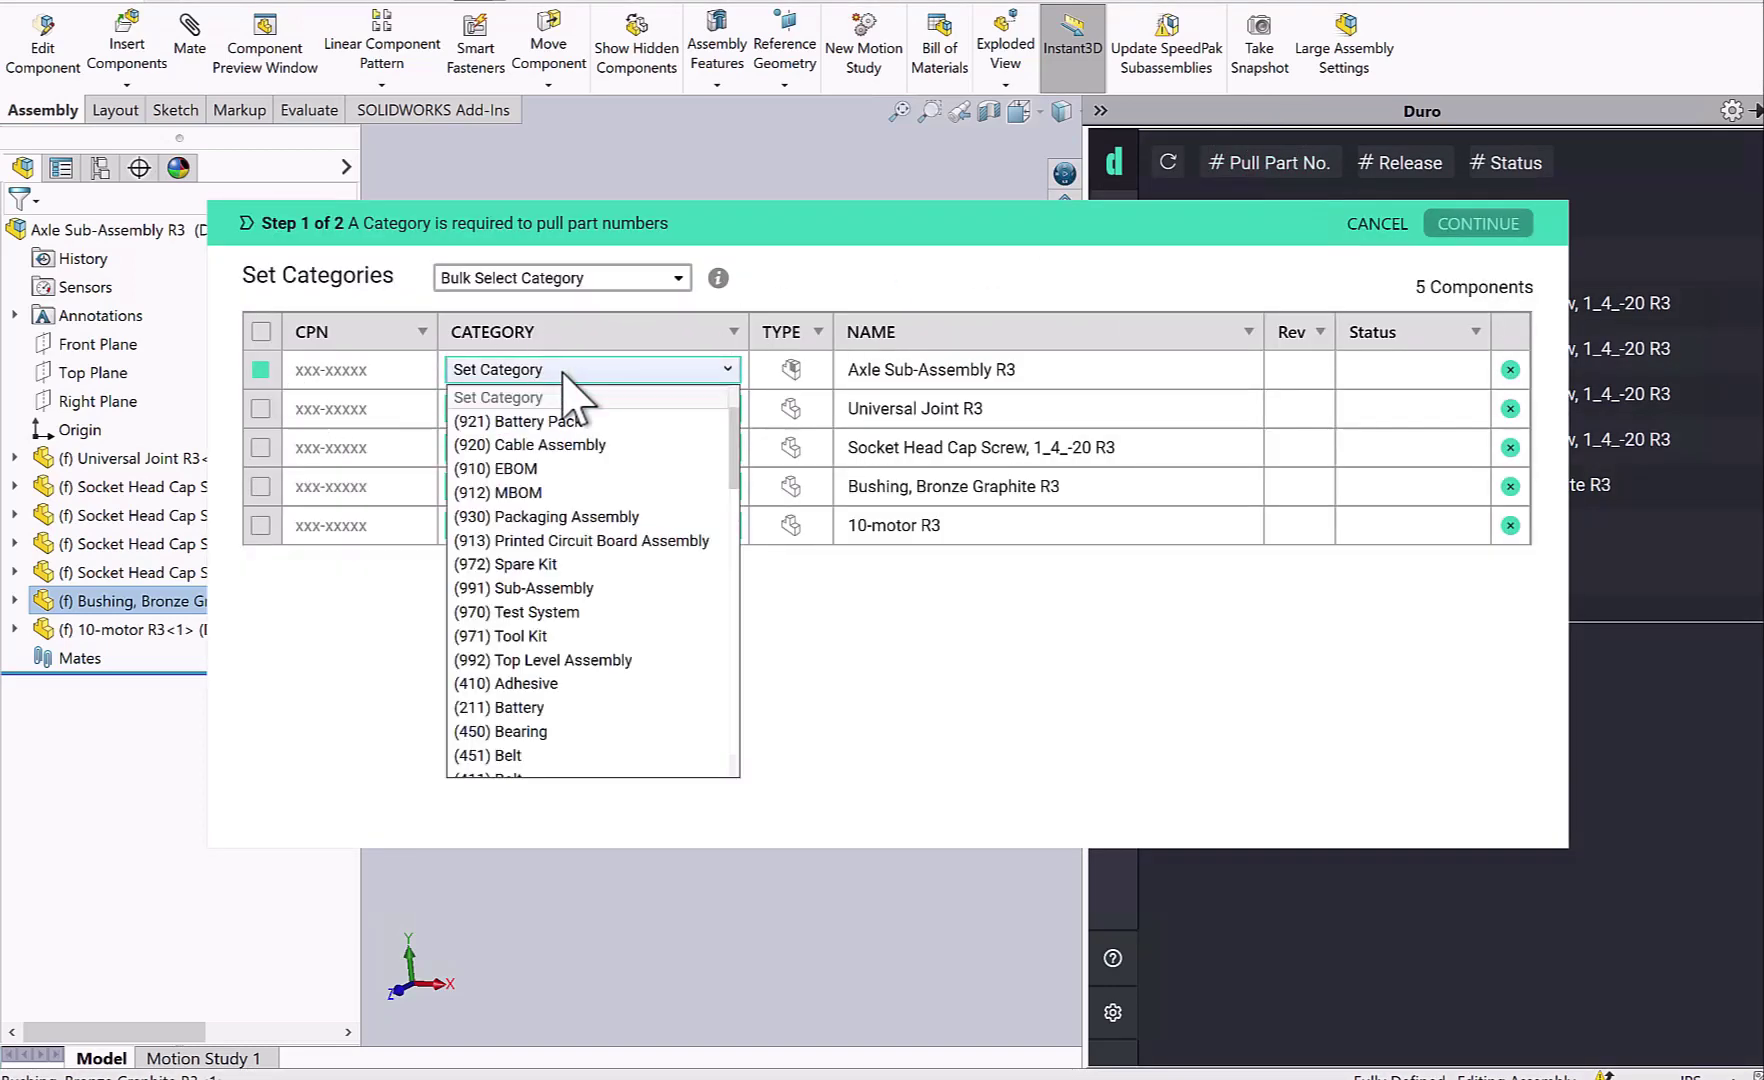
left_click(558, 593)
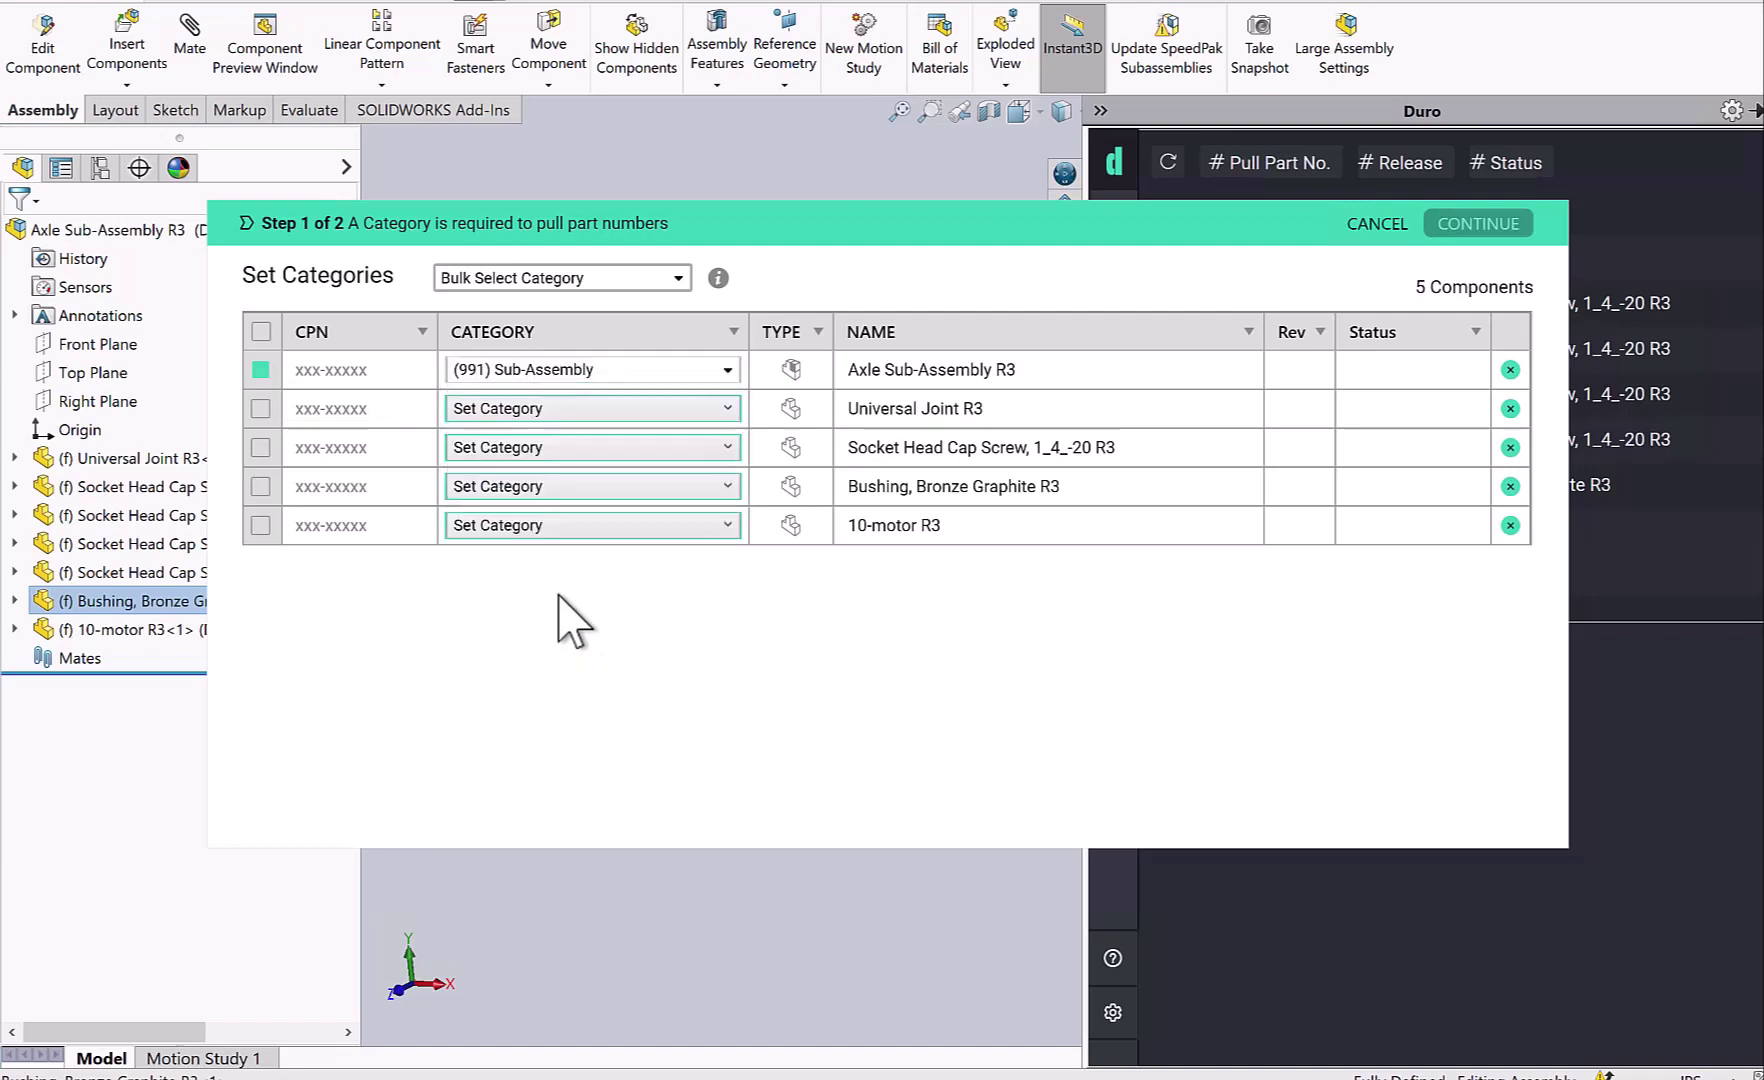
Bulk-set Universal Joint R3 and Bushing, Bronze Graphite R3 to (415) Fabricated Metal
left_click(261, 409)
left_click(262, 486)
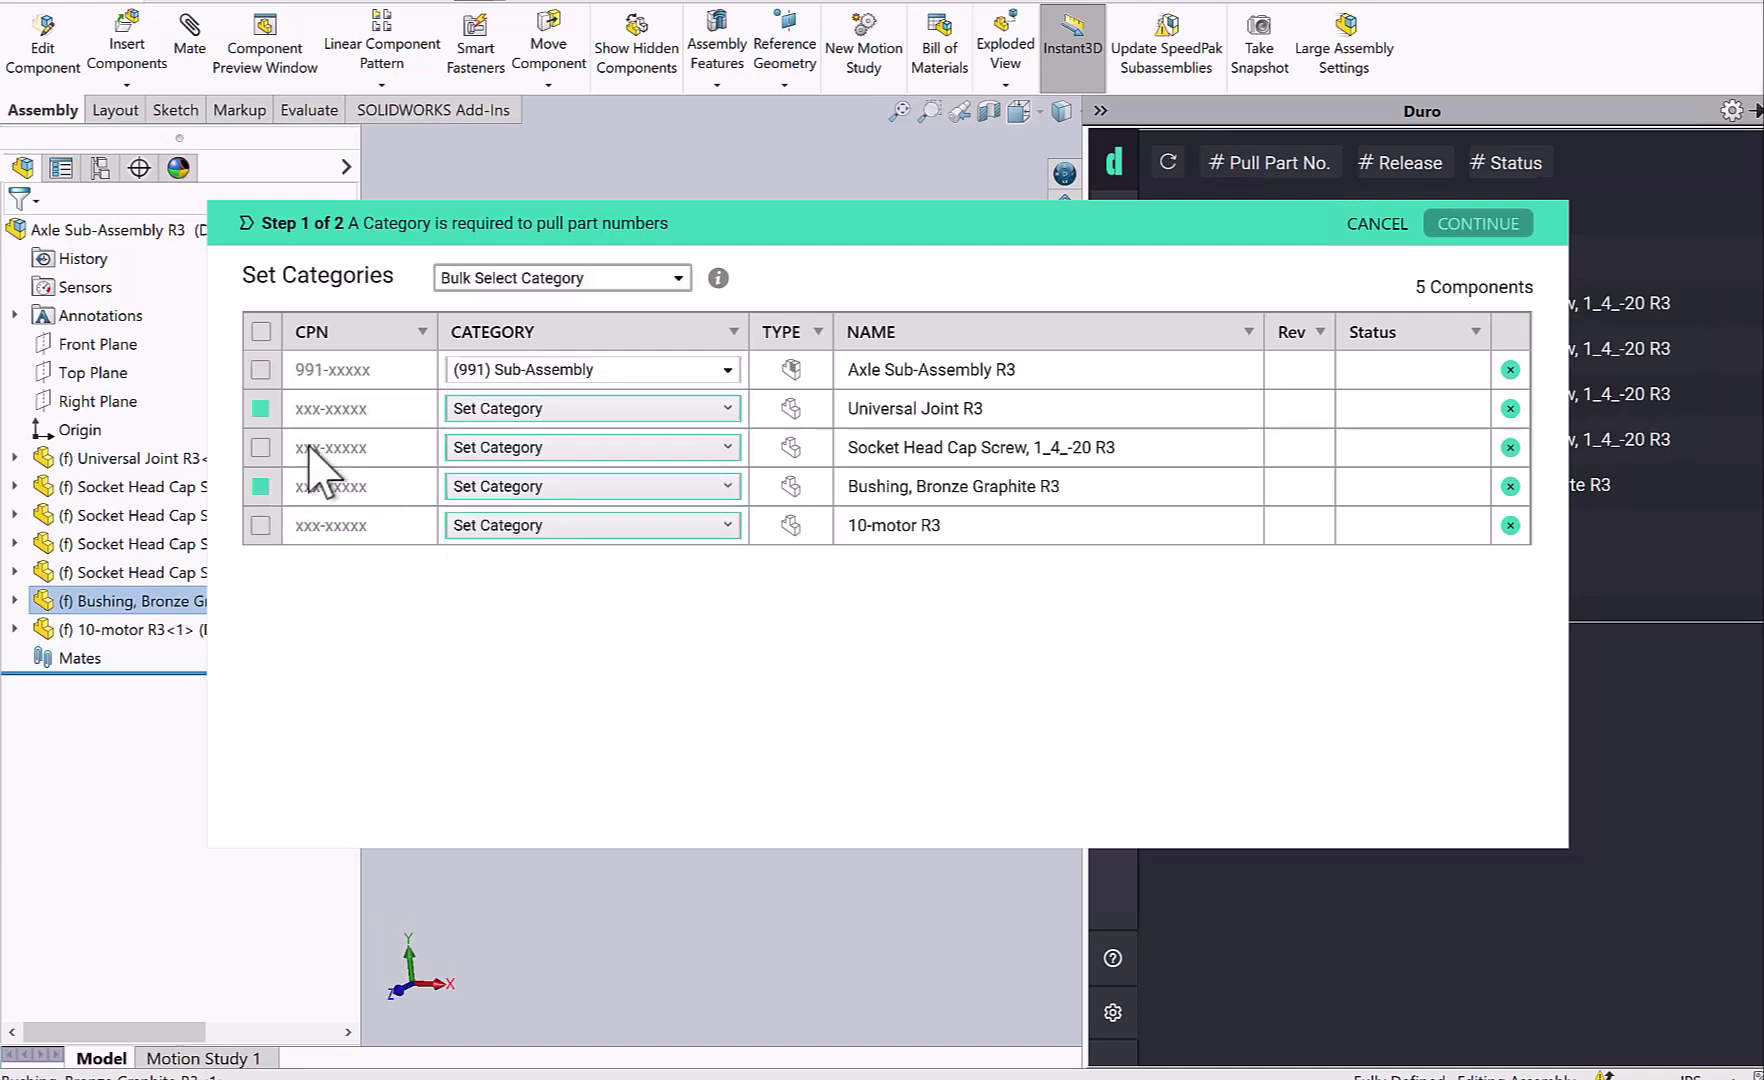
left_click(517, 285)
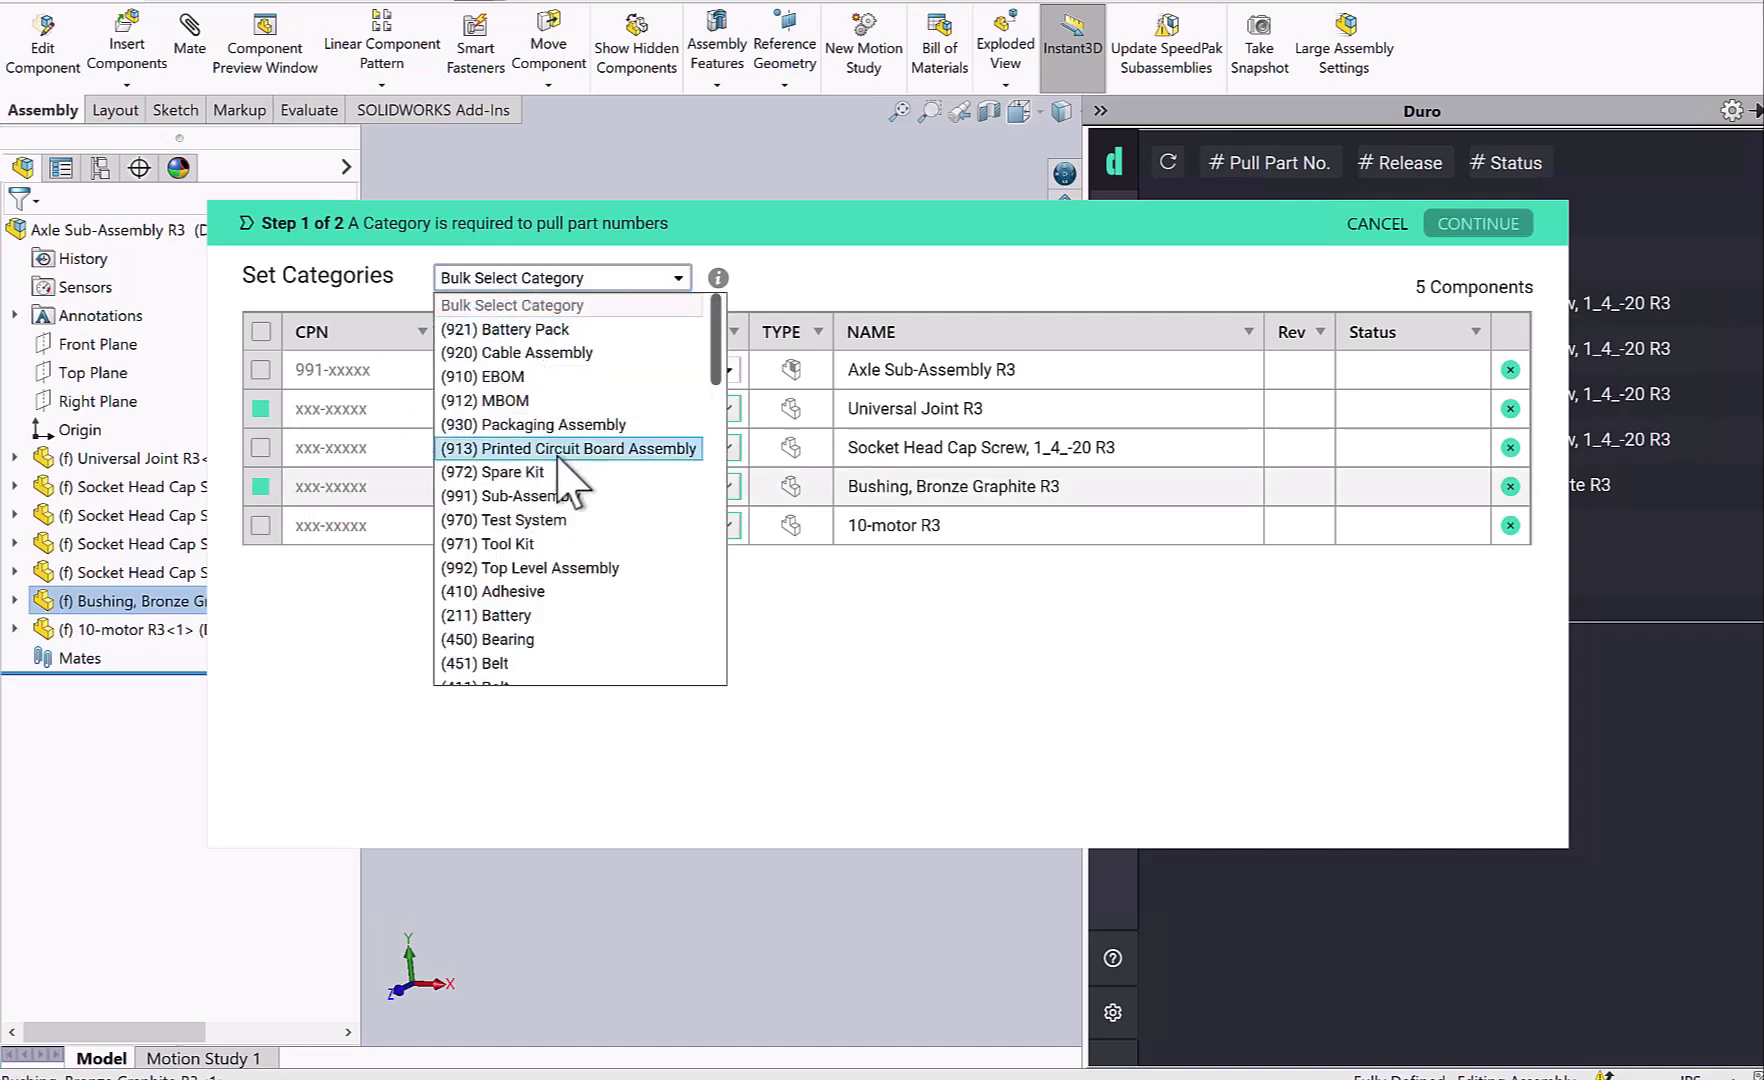
scroll(588, 495, "down", 6)
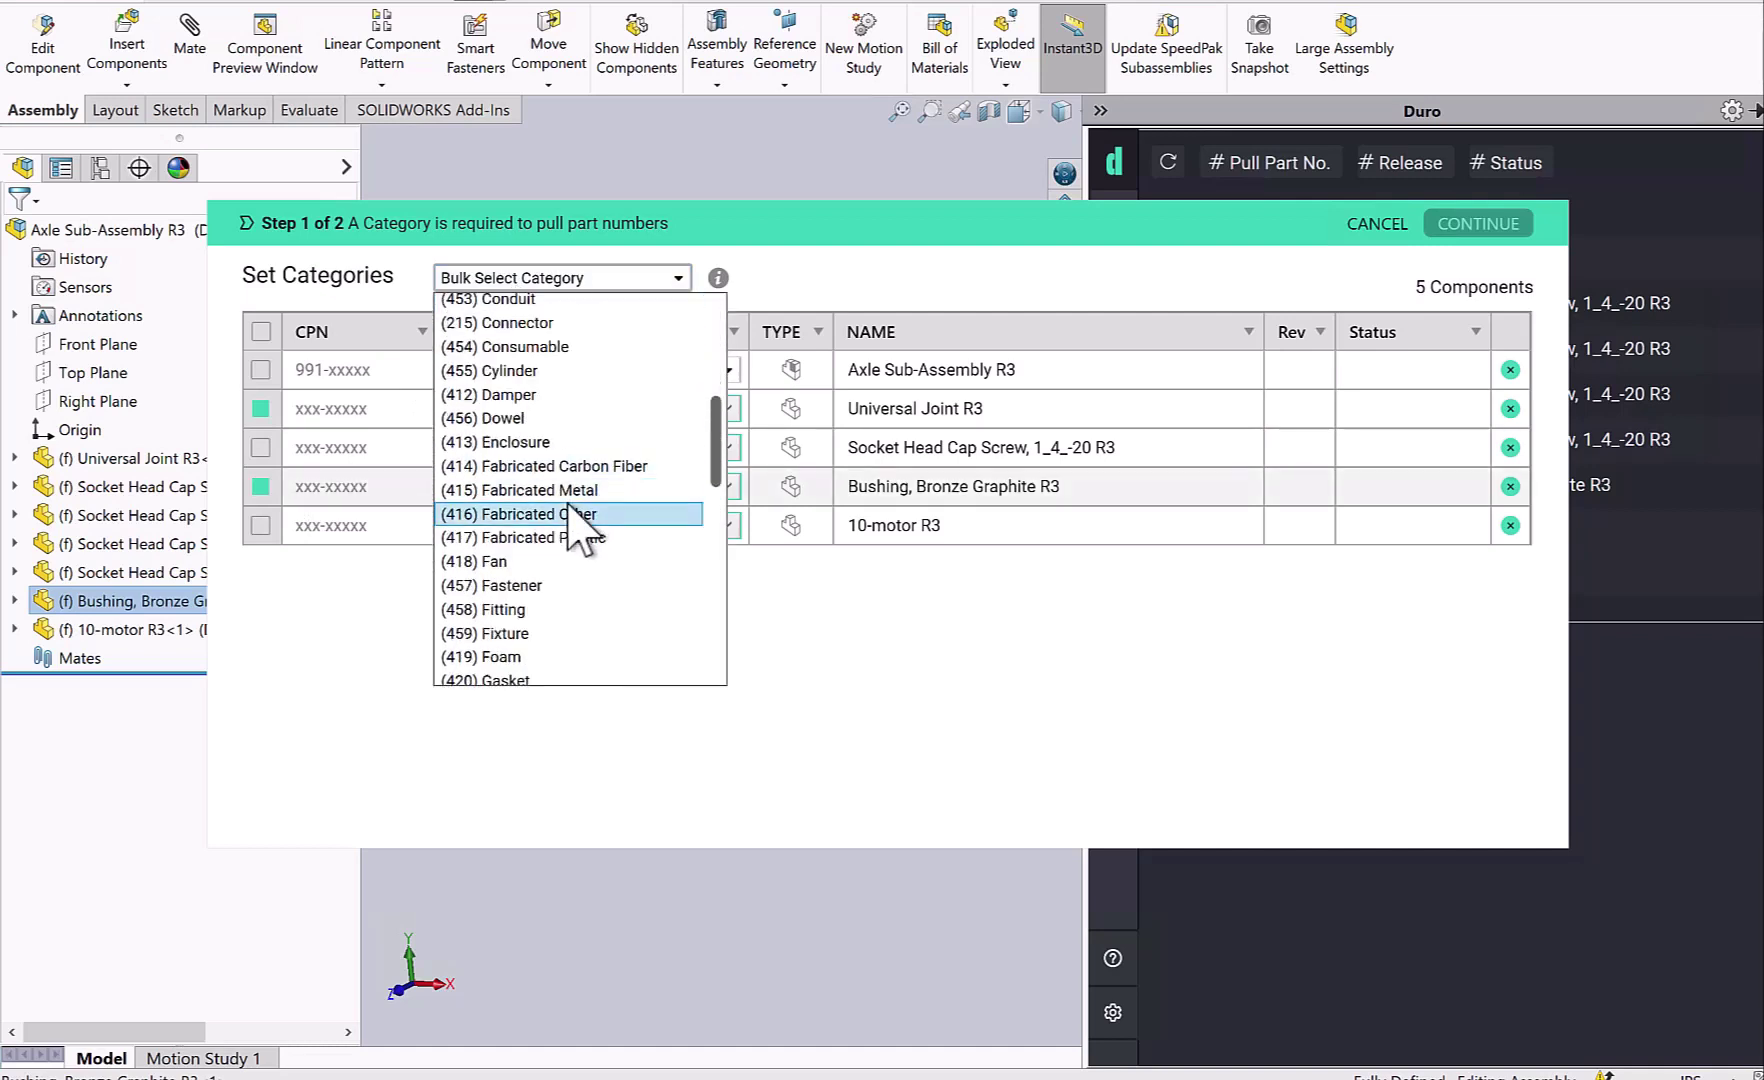
left_click(578, 489)
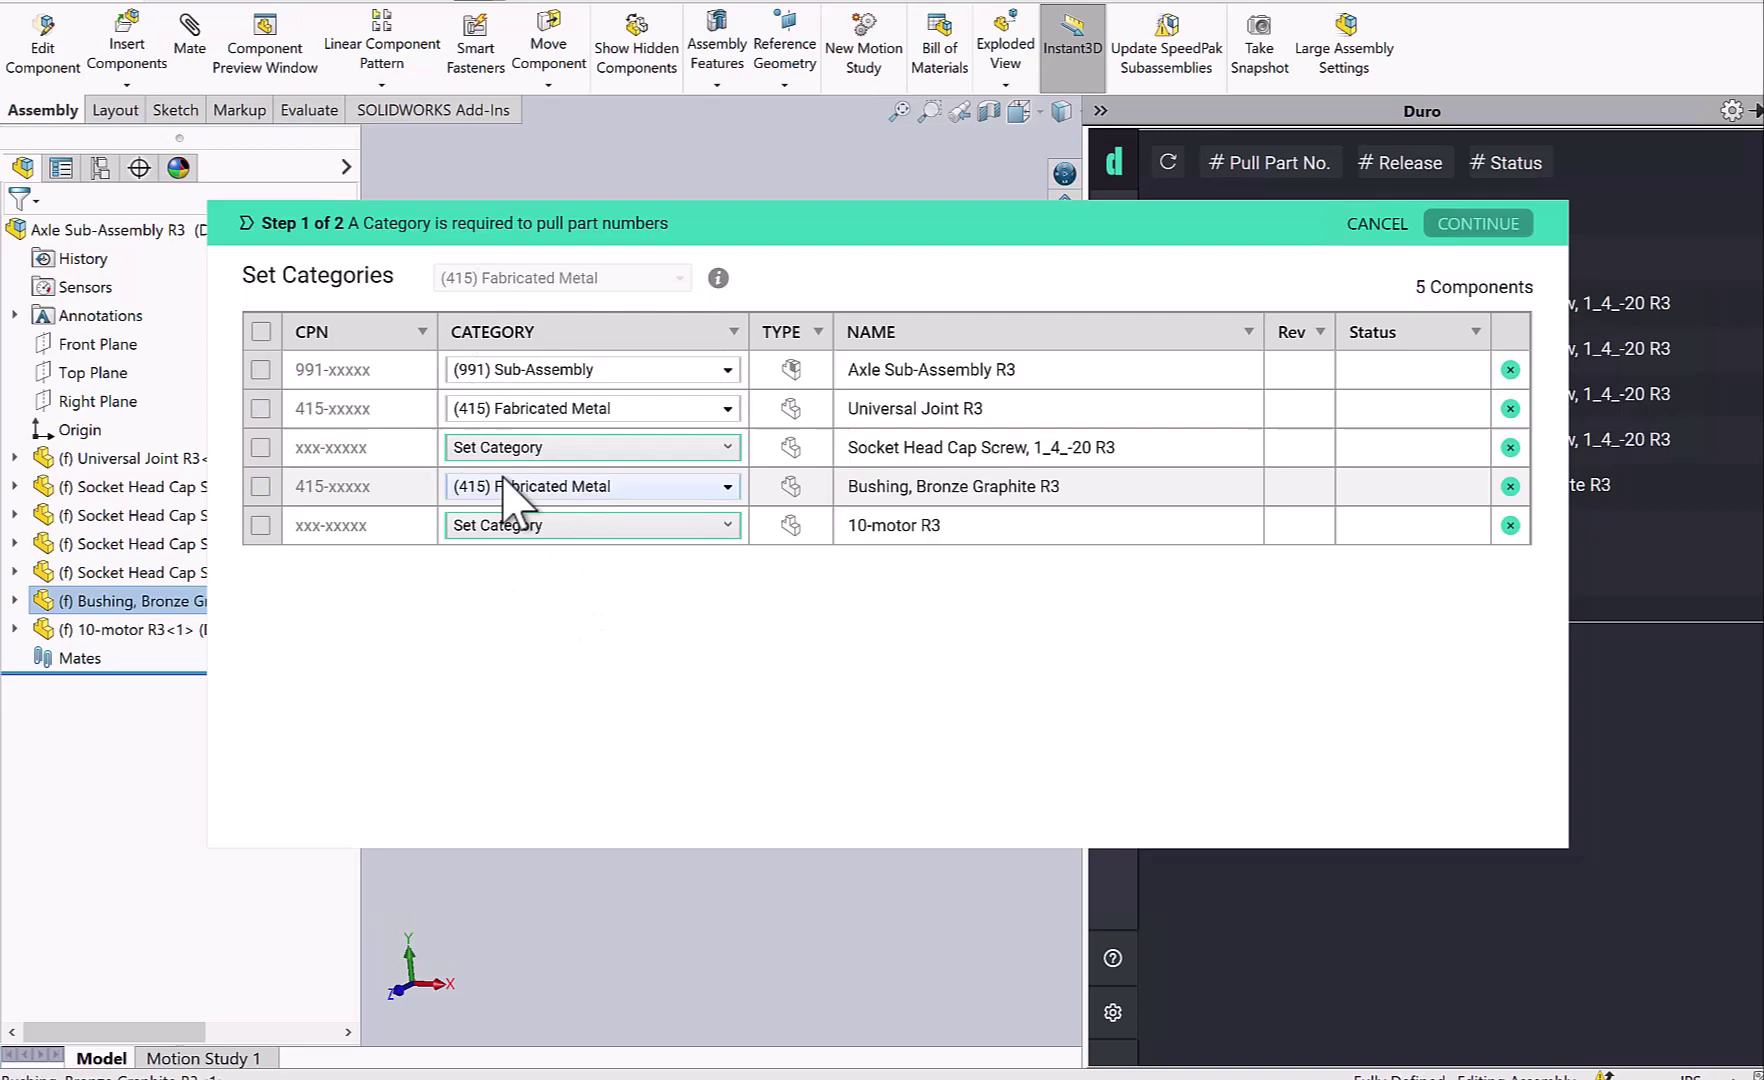
Set the cap screw to (438) Screw and 10-motor R3 to (422) Motor
left_click(607, 450)
scroll(650, 728, "down", 8)
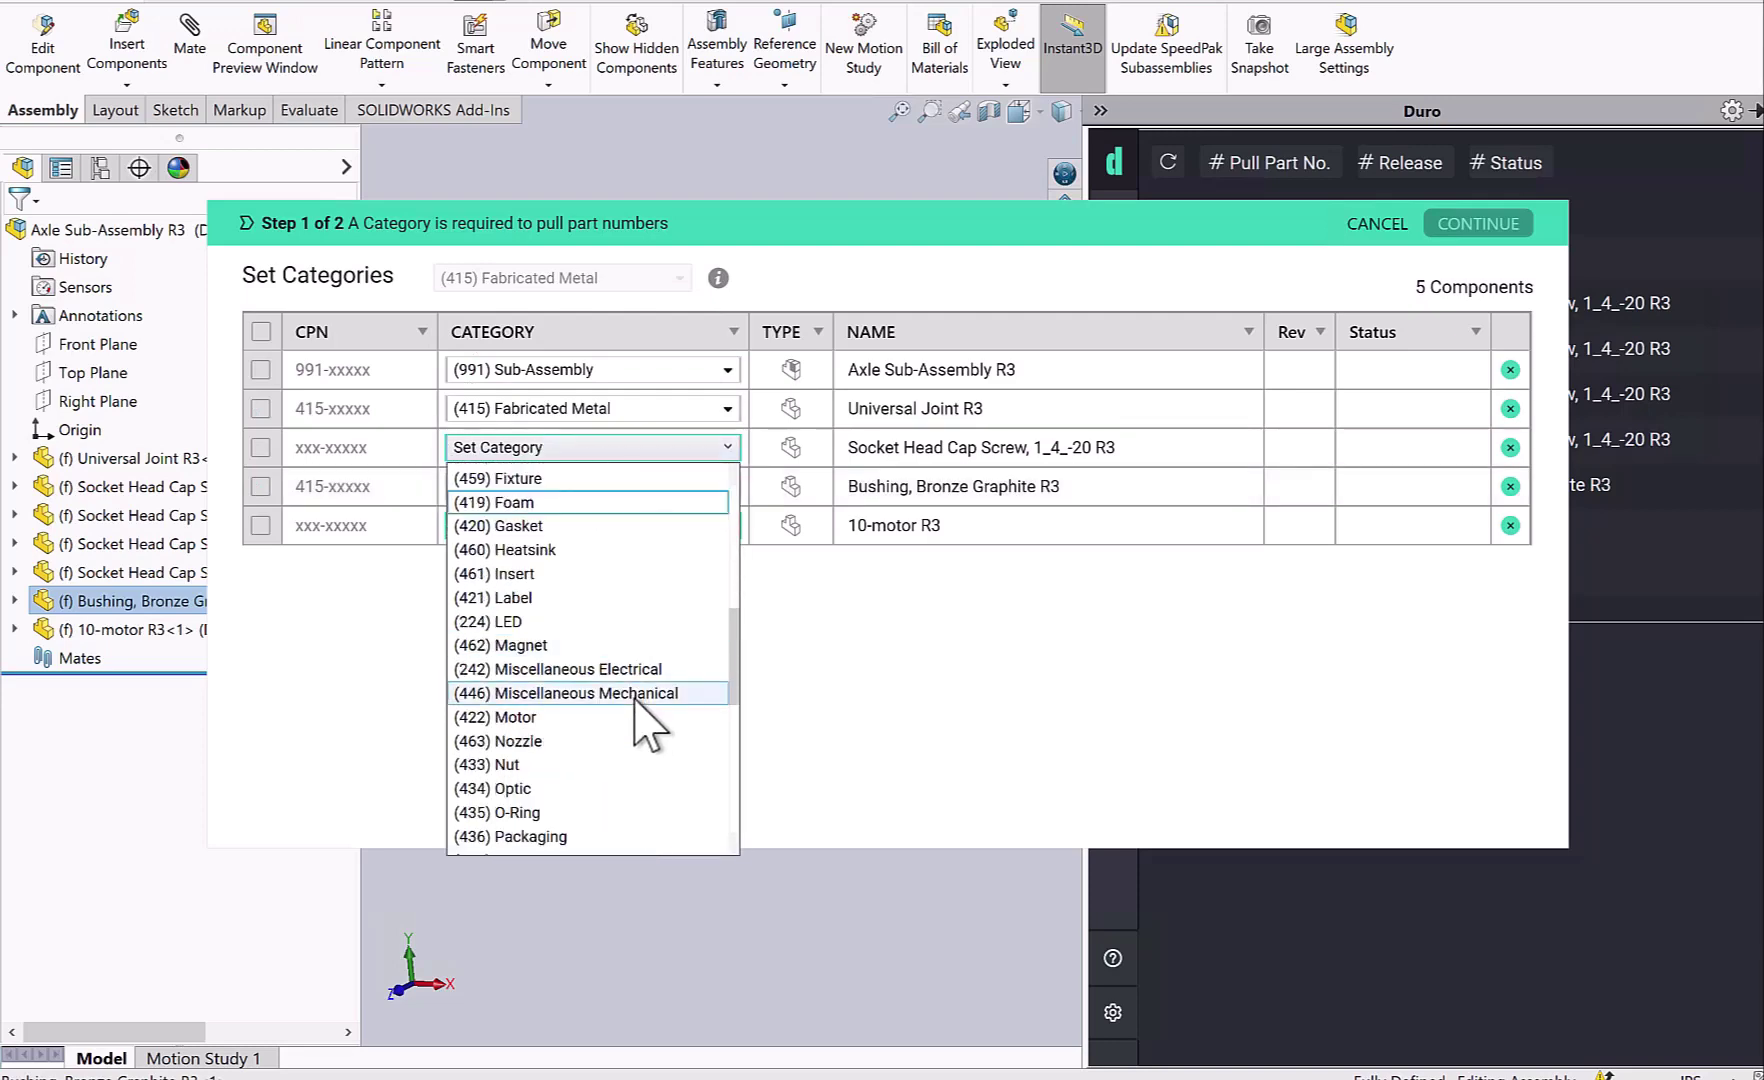
scroll(636, 700, "down", 5)
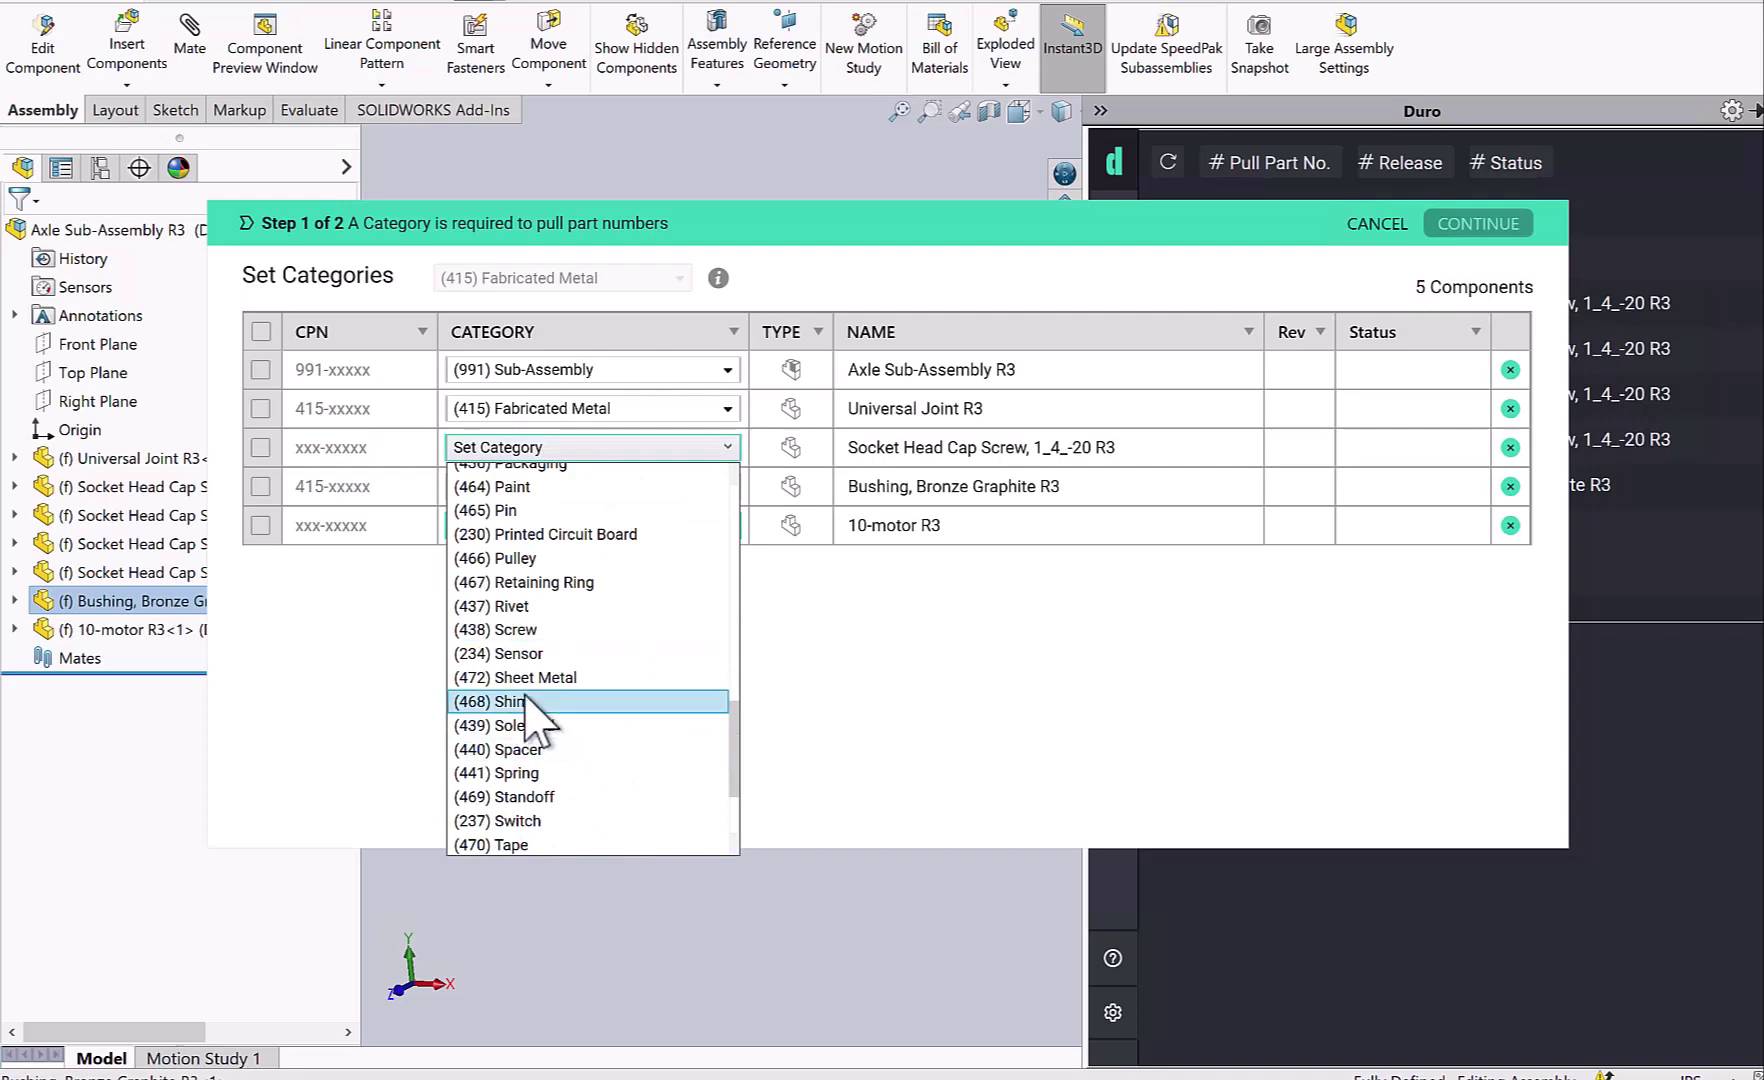
left_click(512, 629)
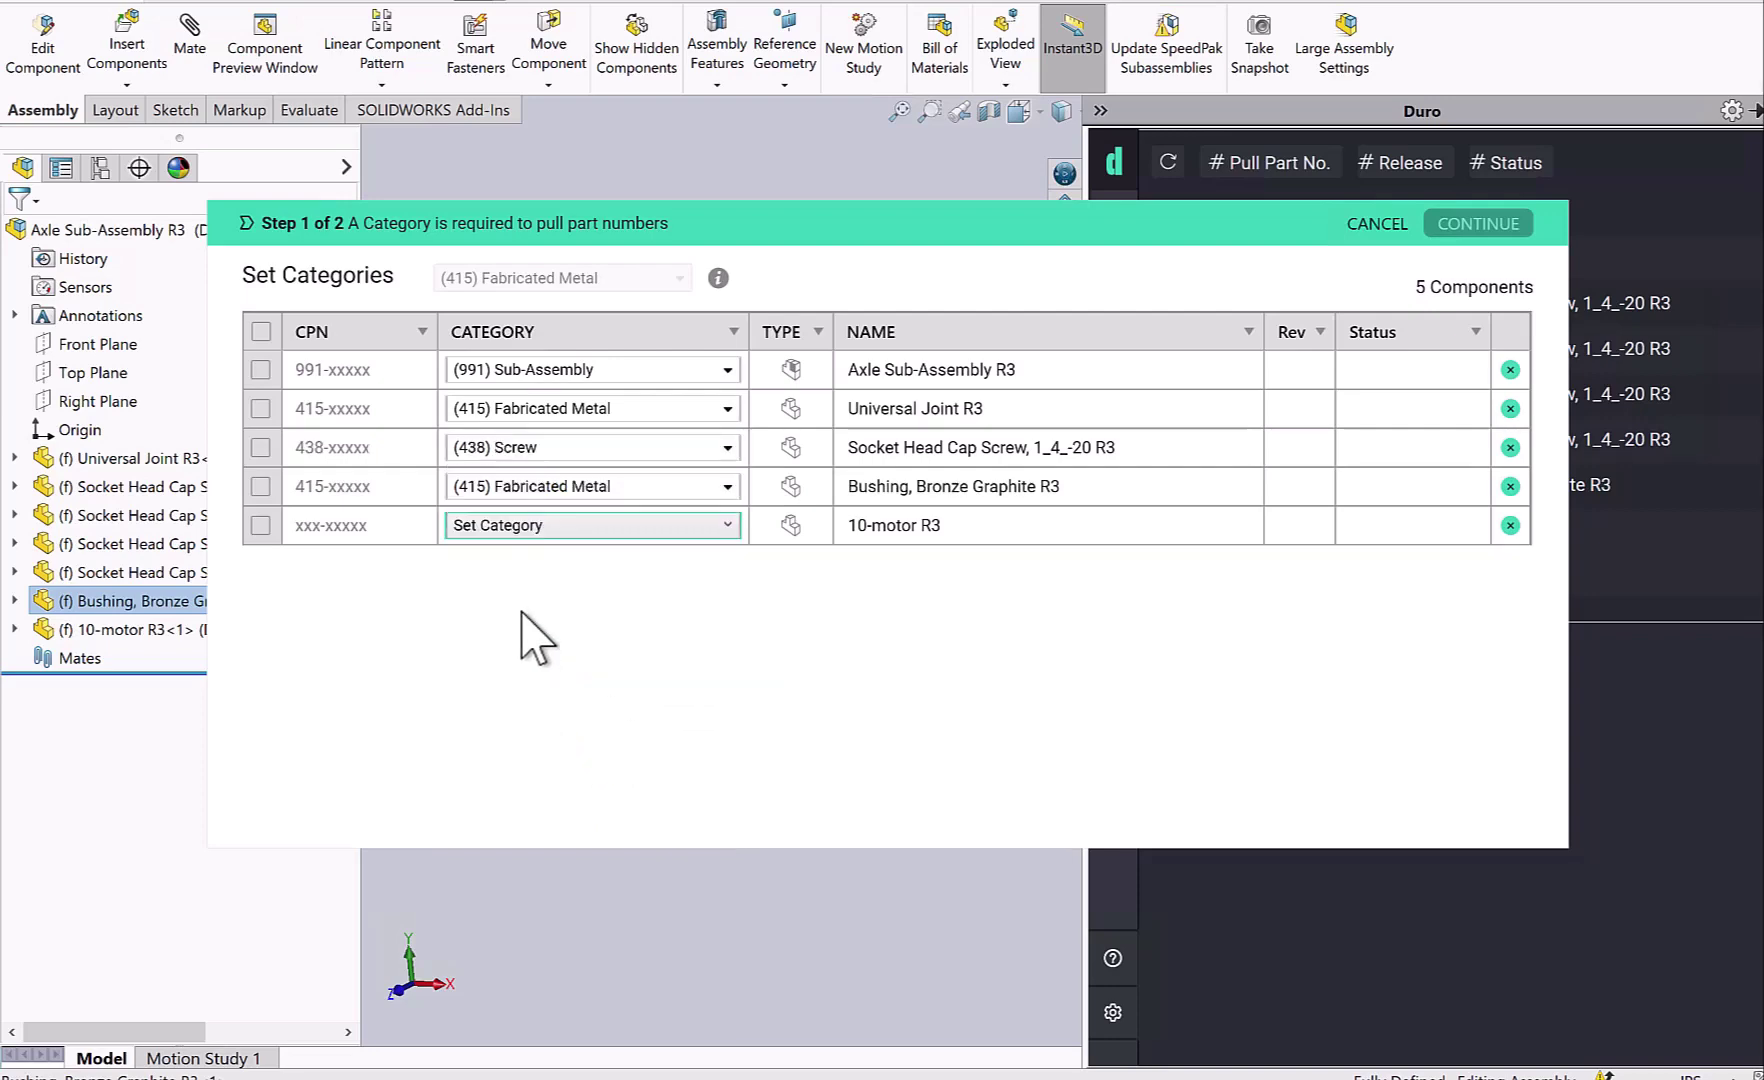
left_click(541, 527)
scroll(591, 669, "down", 9)
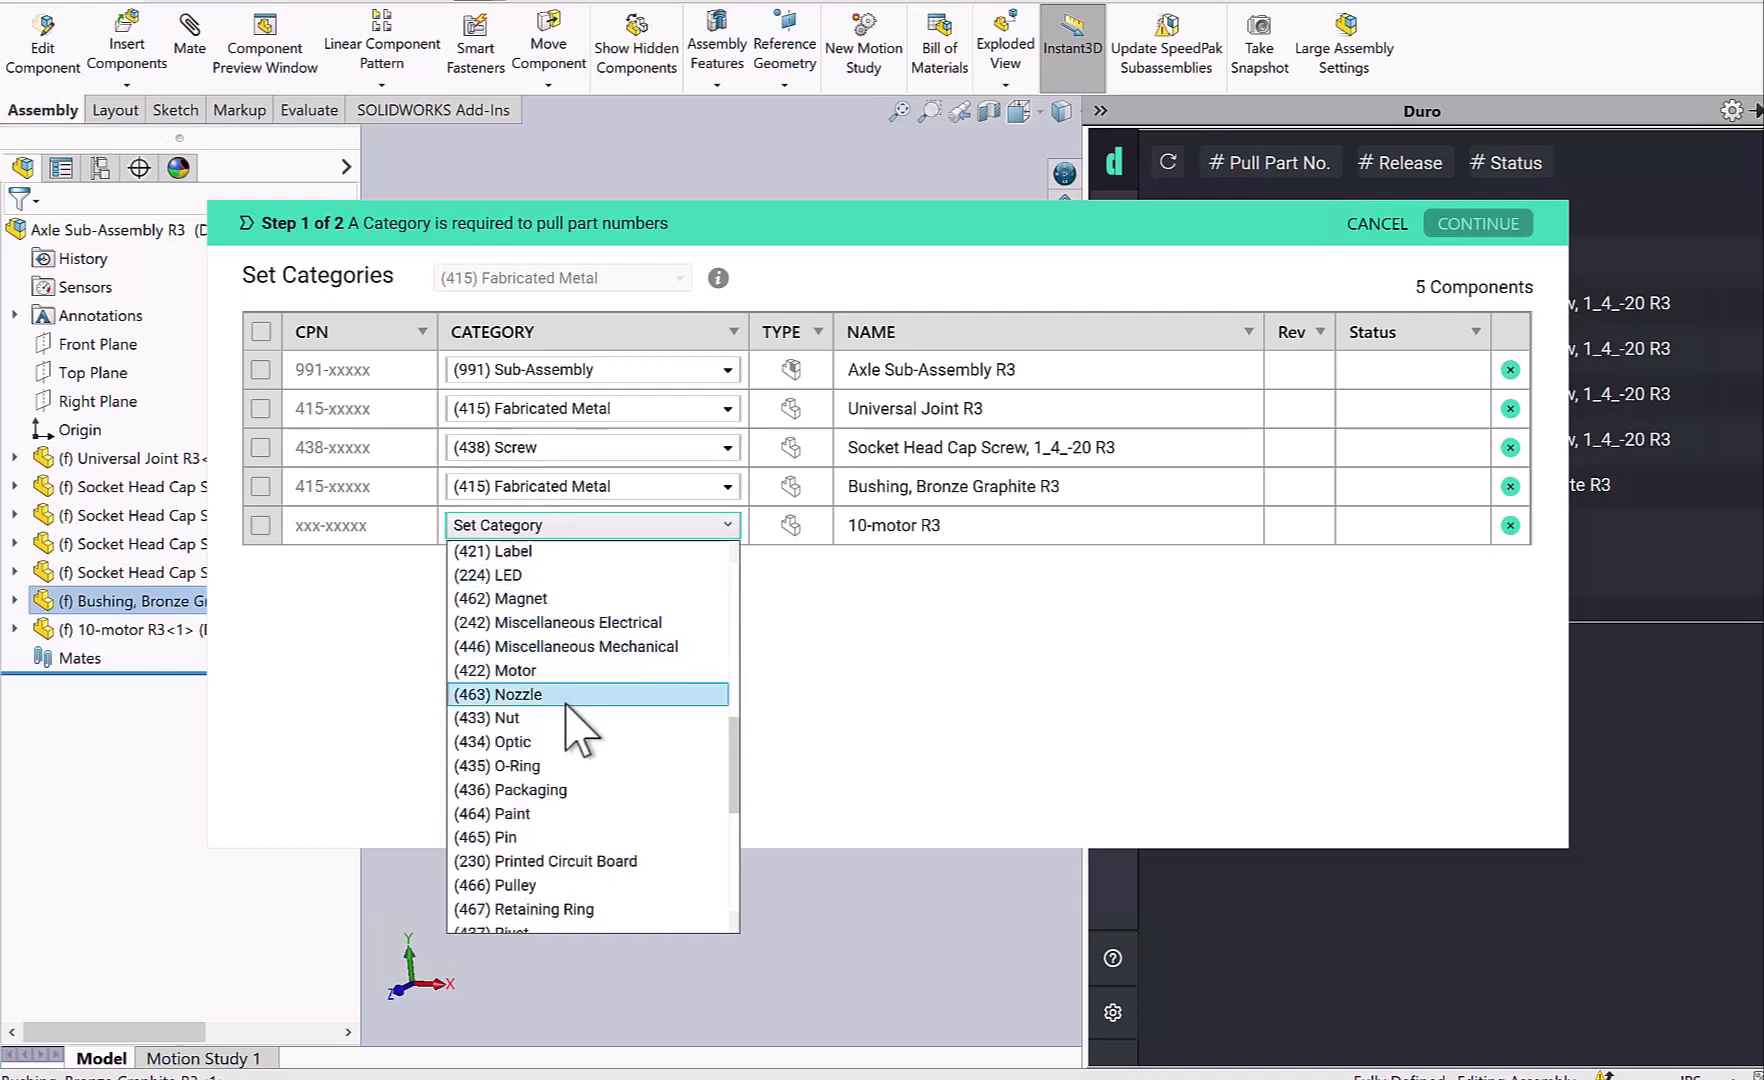
left_click(585, 670)
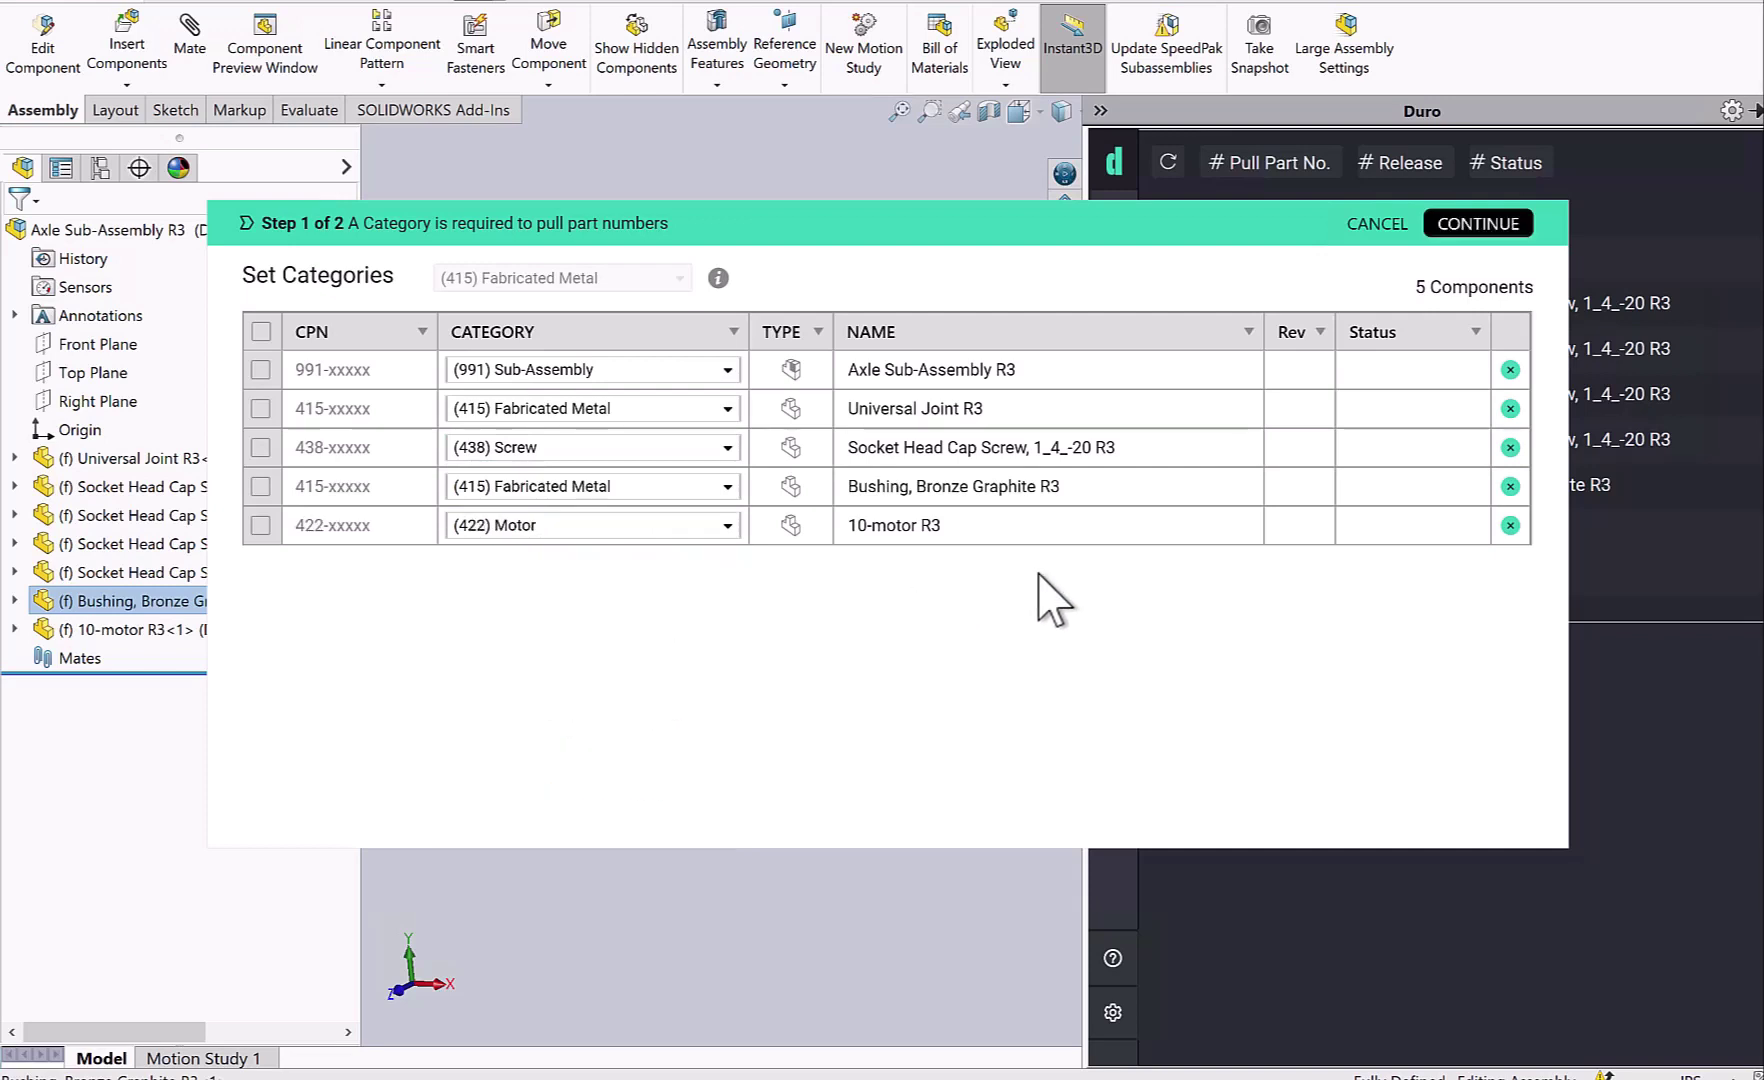
Generate the Duro part numbers and show the Axle Sub-Assembly R3 data card
left_click(1508, 243)
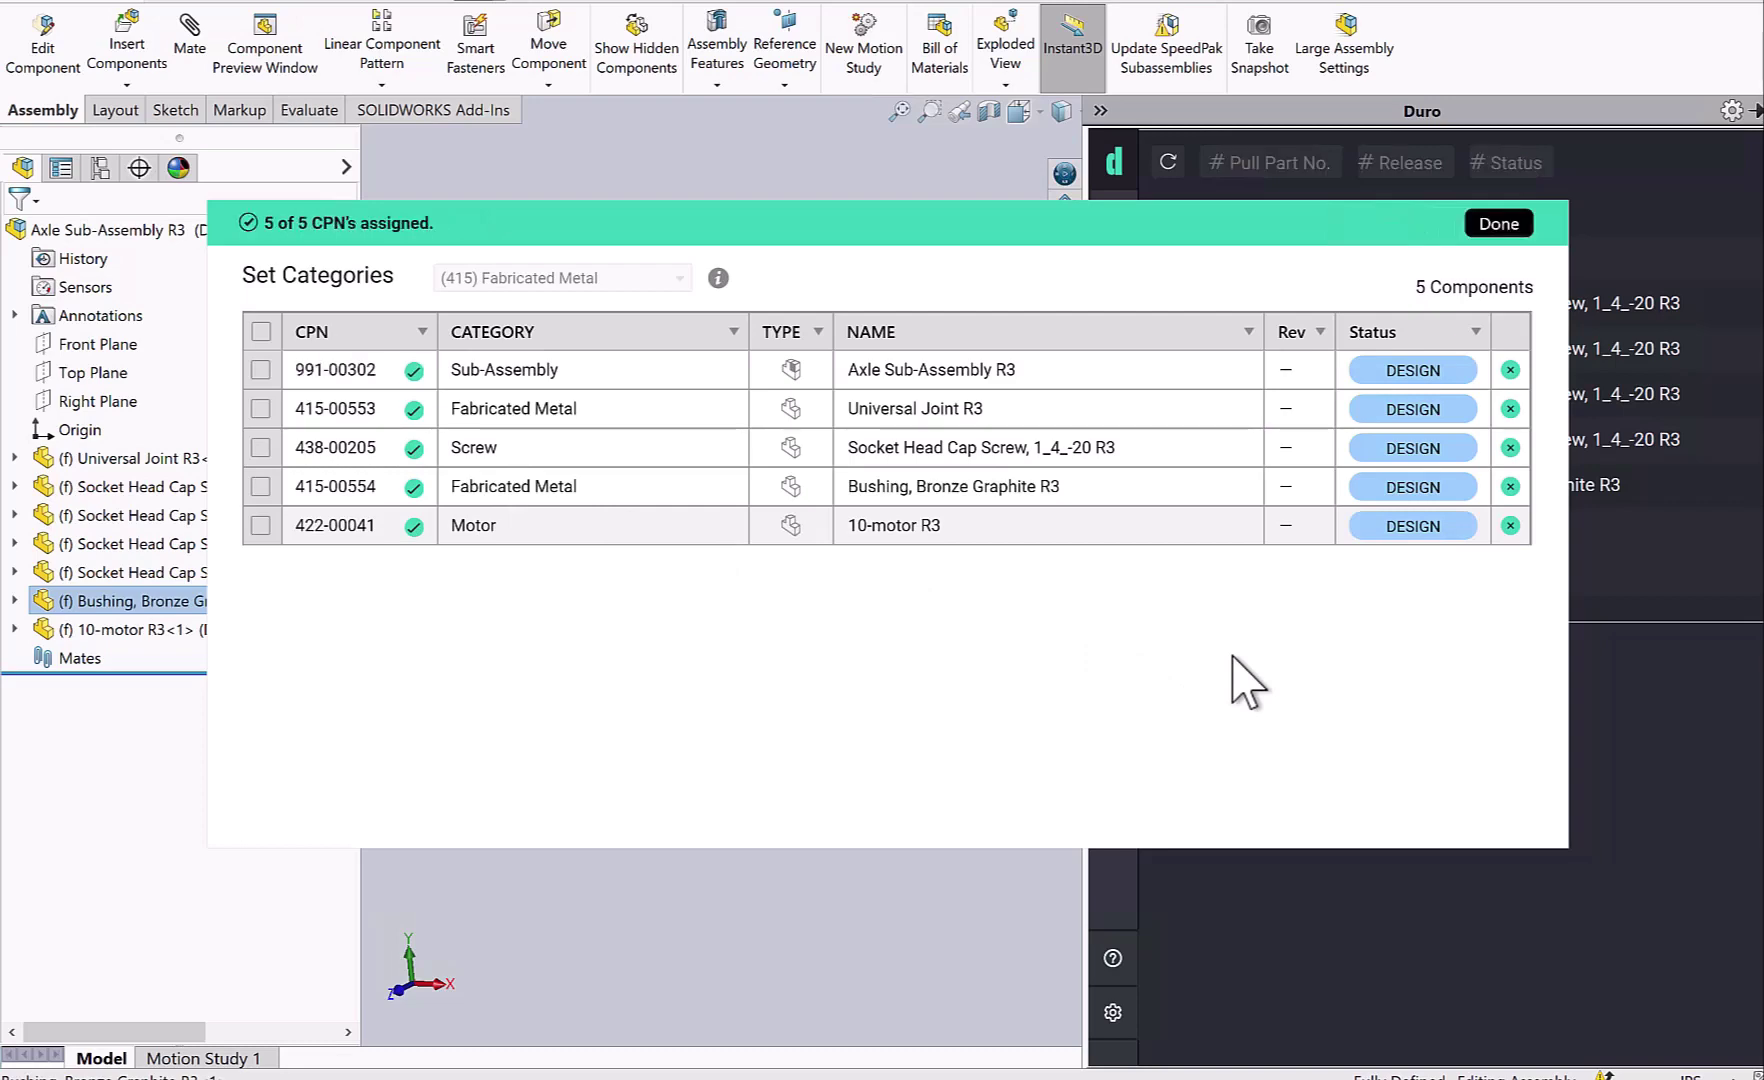
left_click(1492, 228)
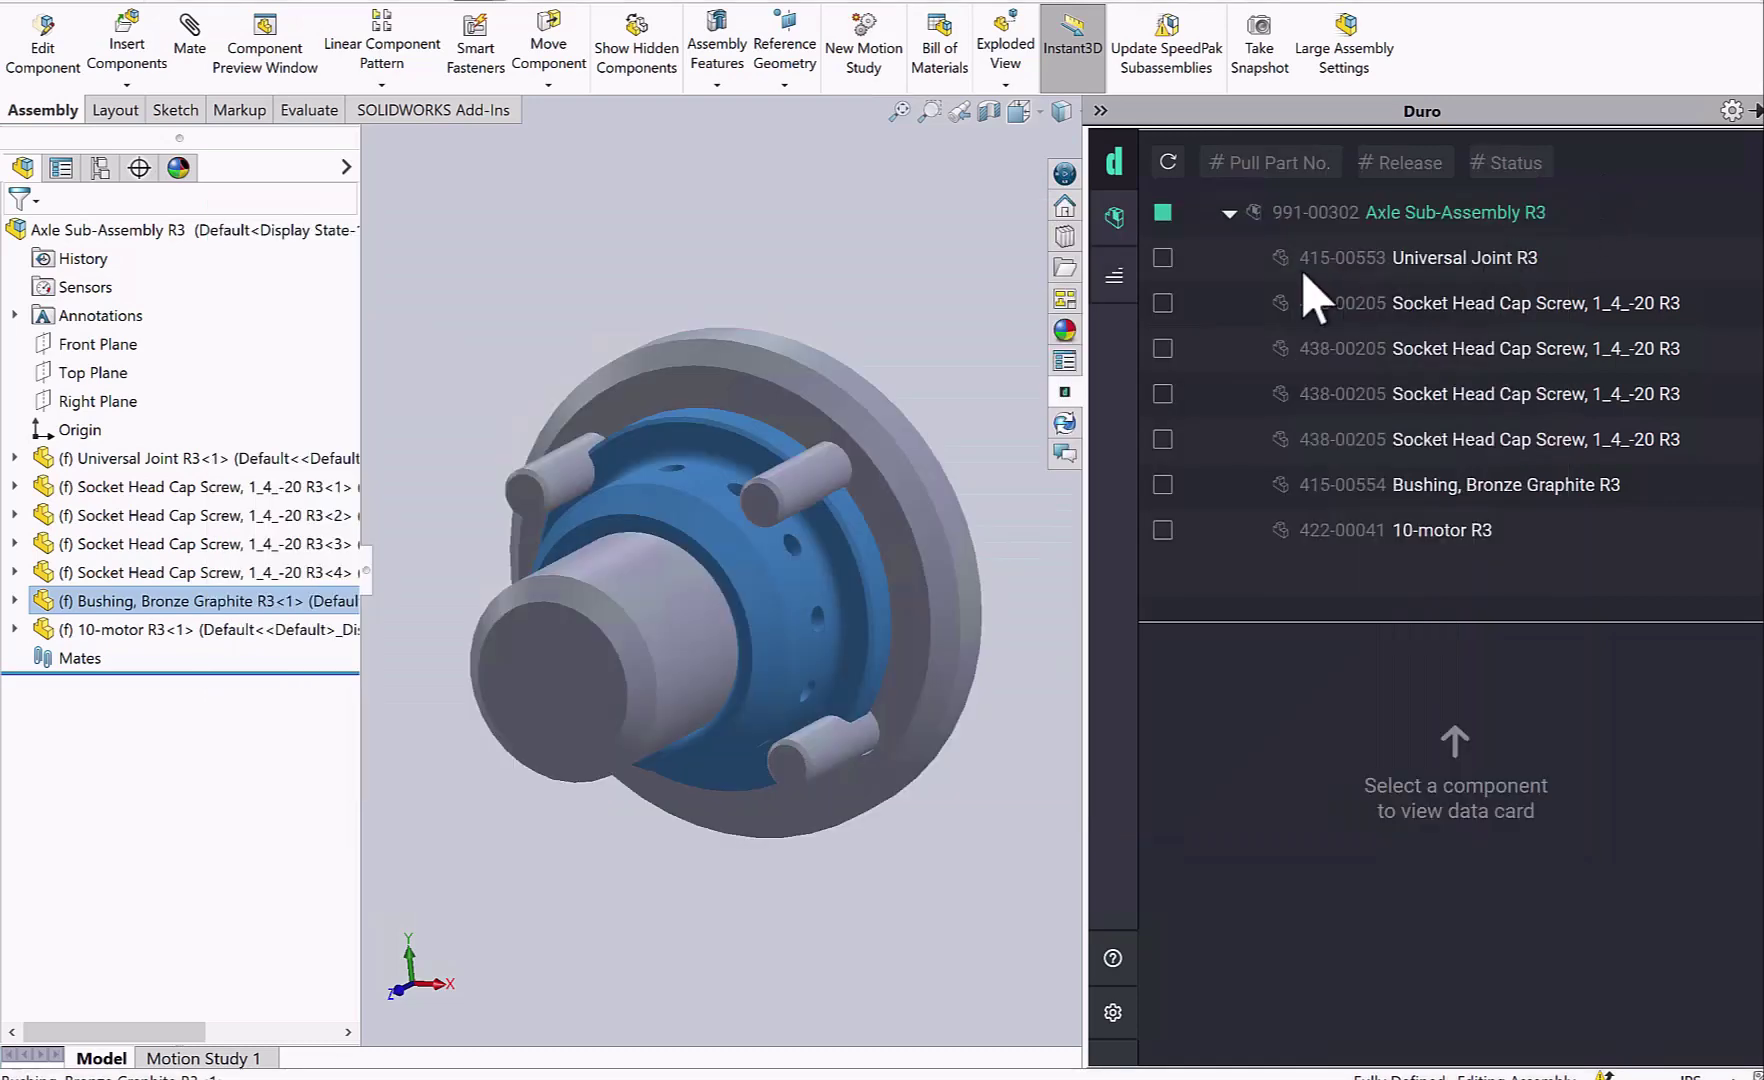
left_click(1278, 232)
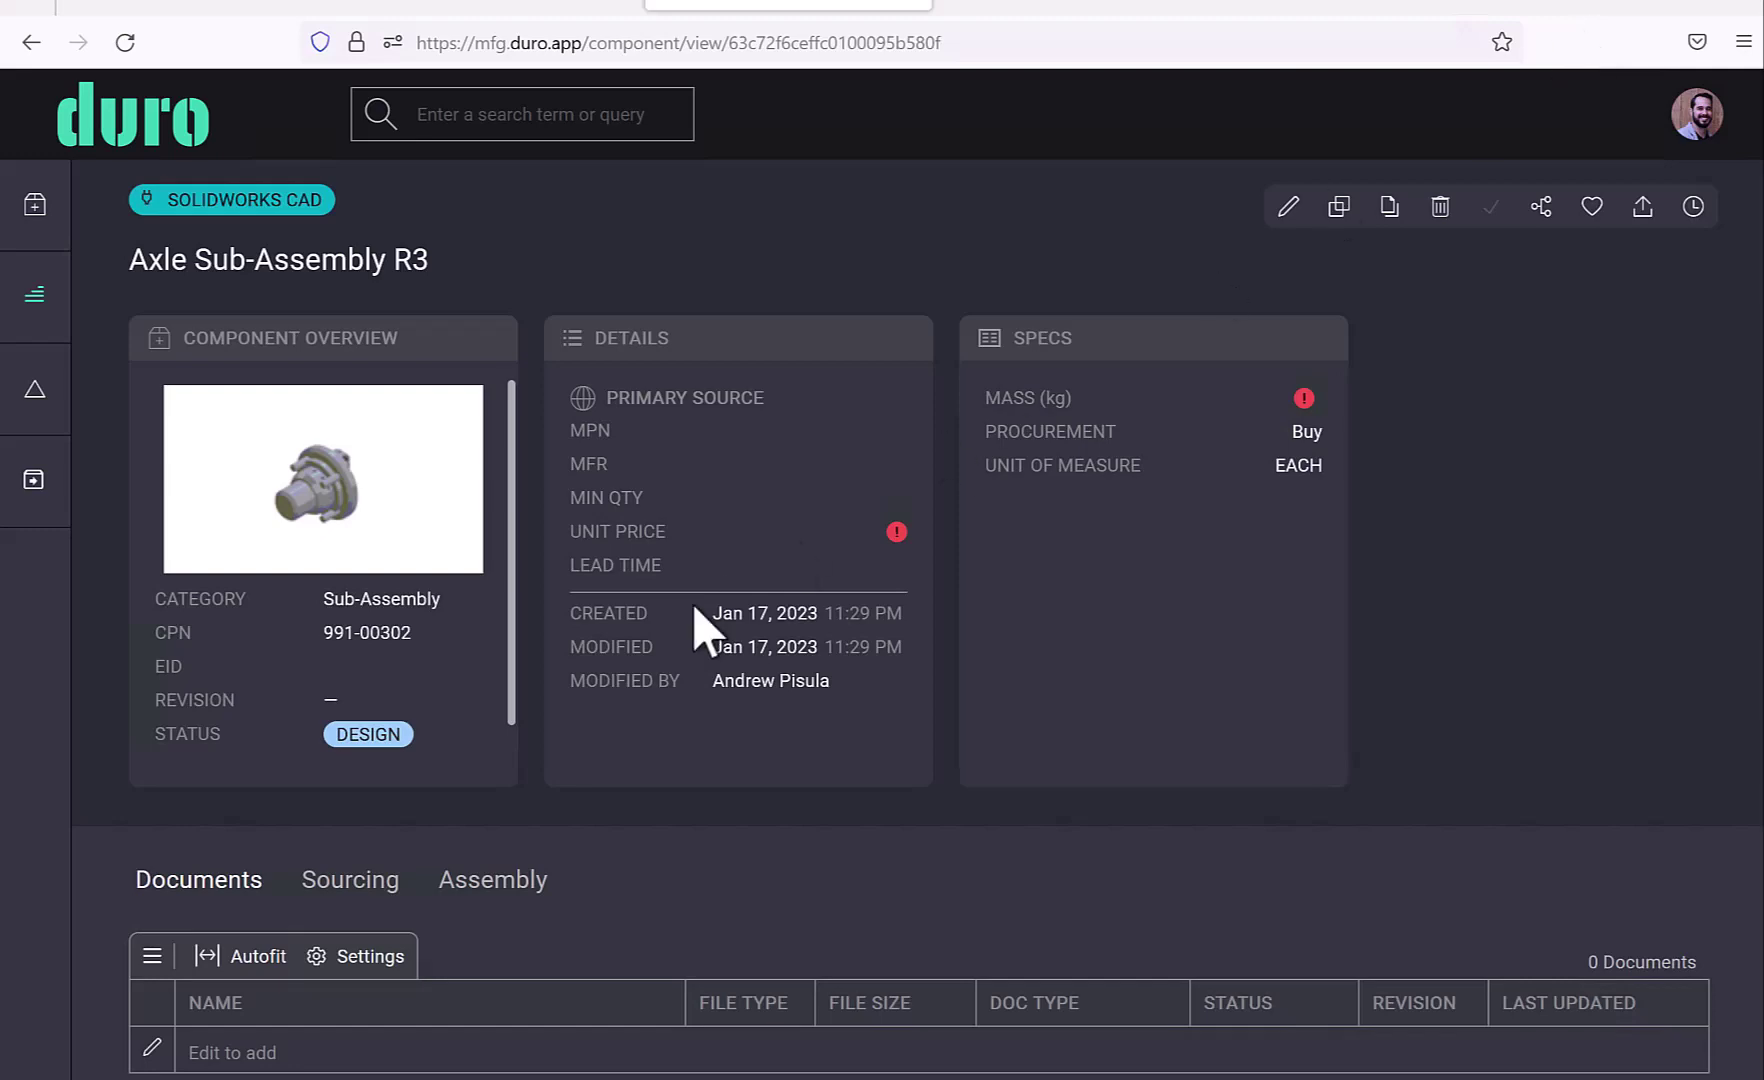
View the Assembly tab of Axle Sub-Assembly R3 listing its four DESIGN-status child components
scroll(709, 760, "down", 2)
left_click(506, 752)
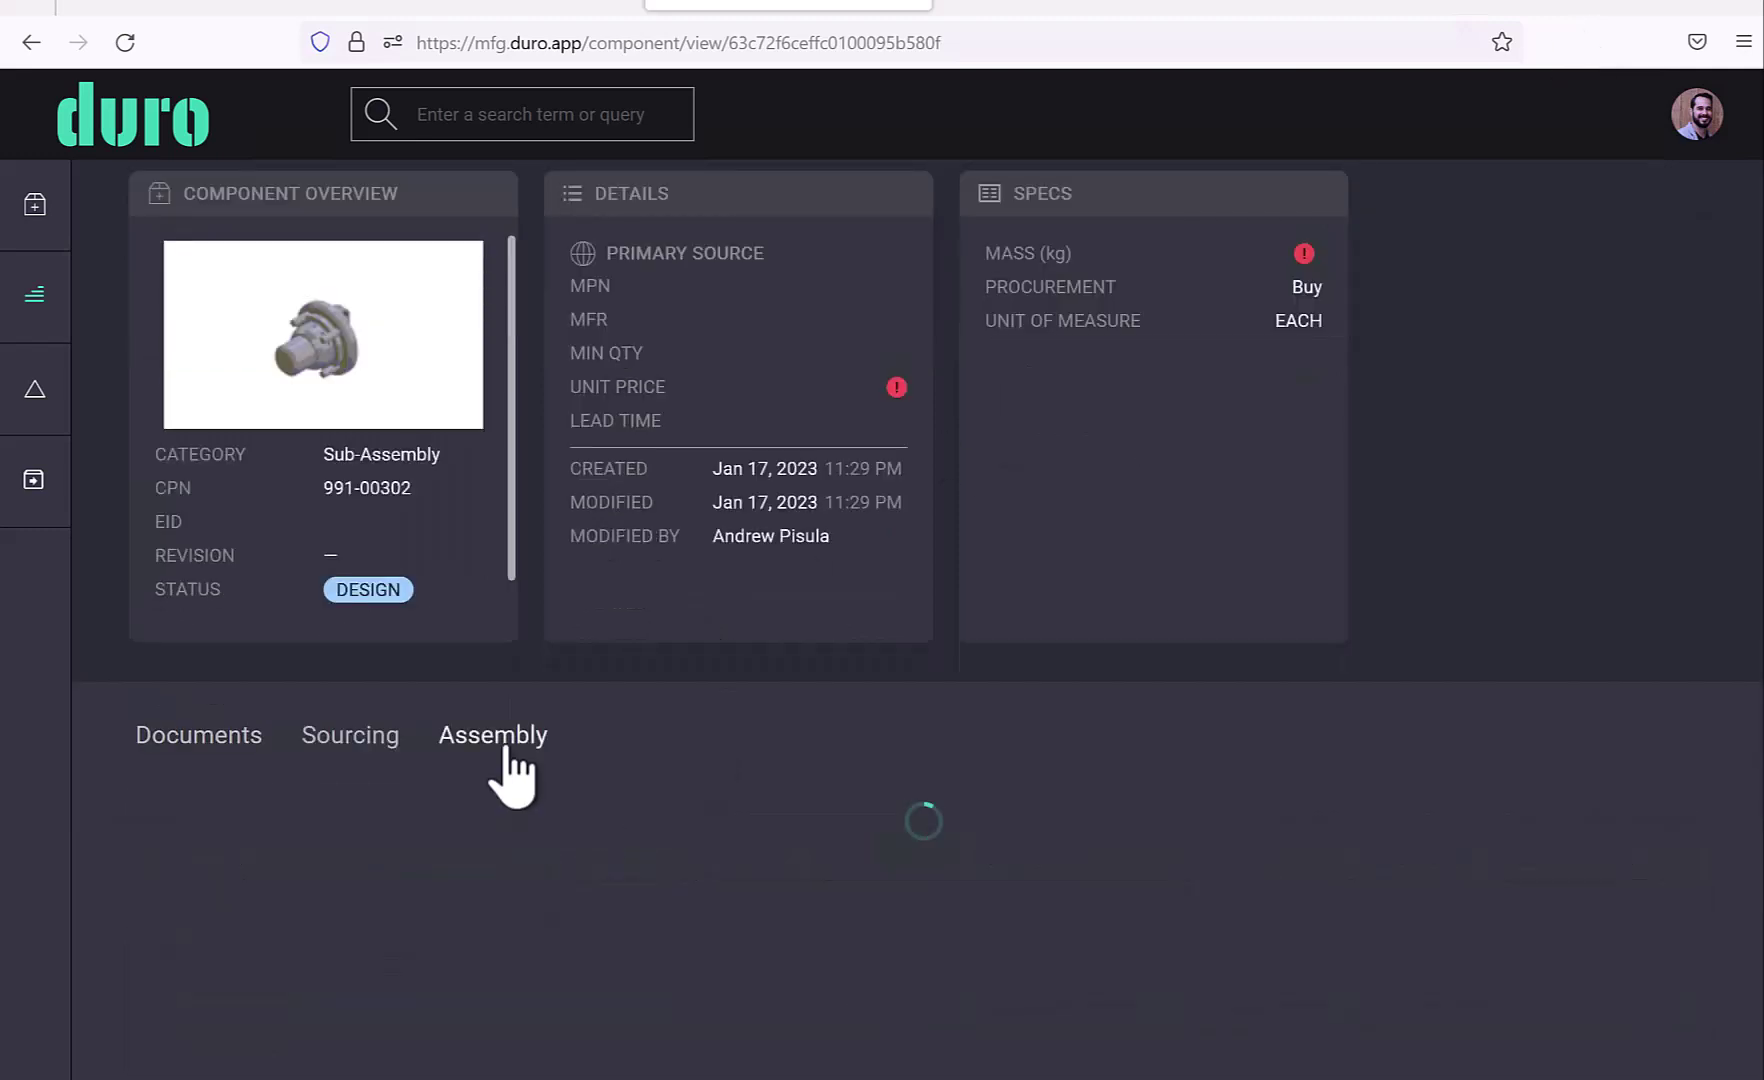
scroll(620, 768, "down", 3)
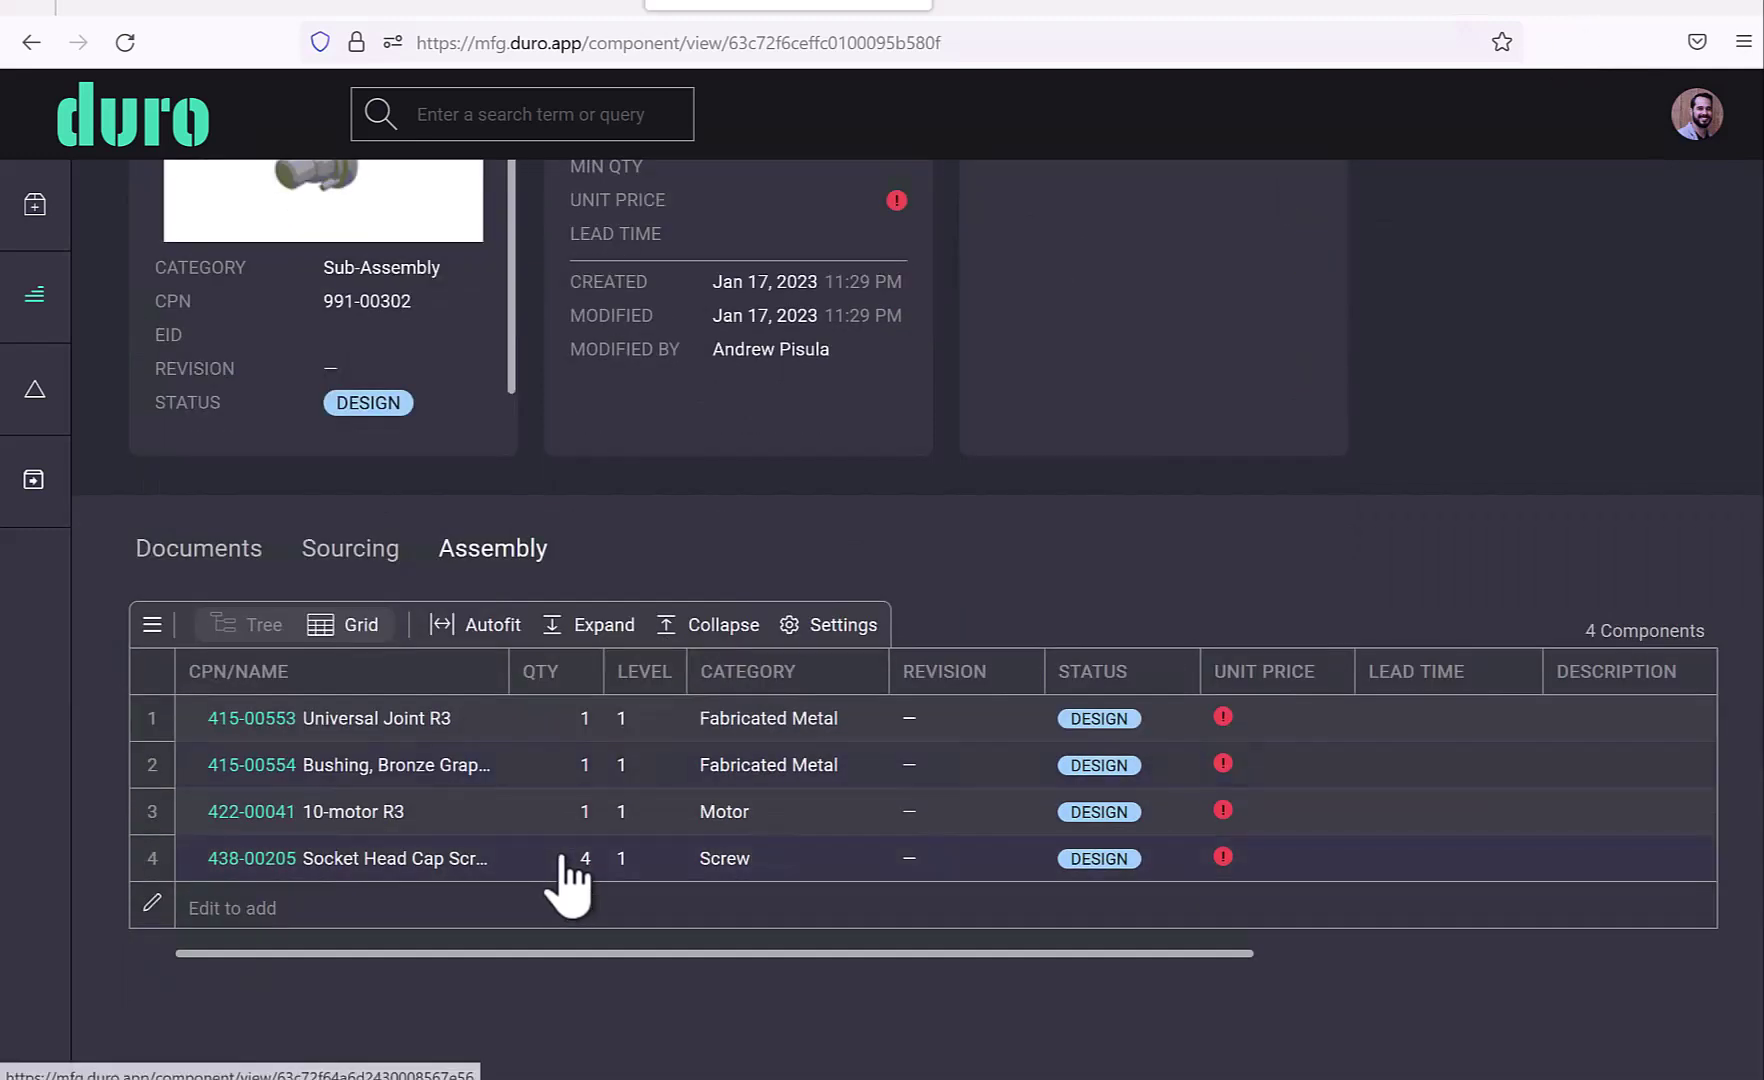
scroll(575, 850, "up", 2)
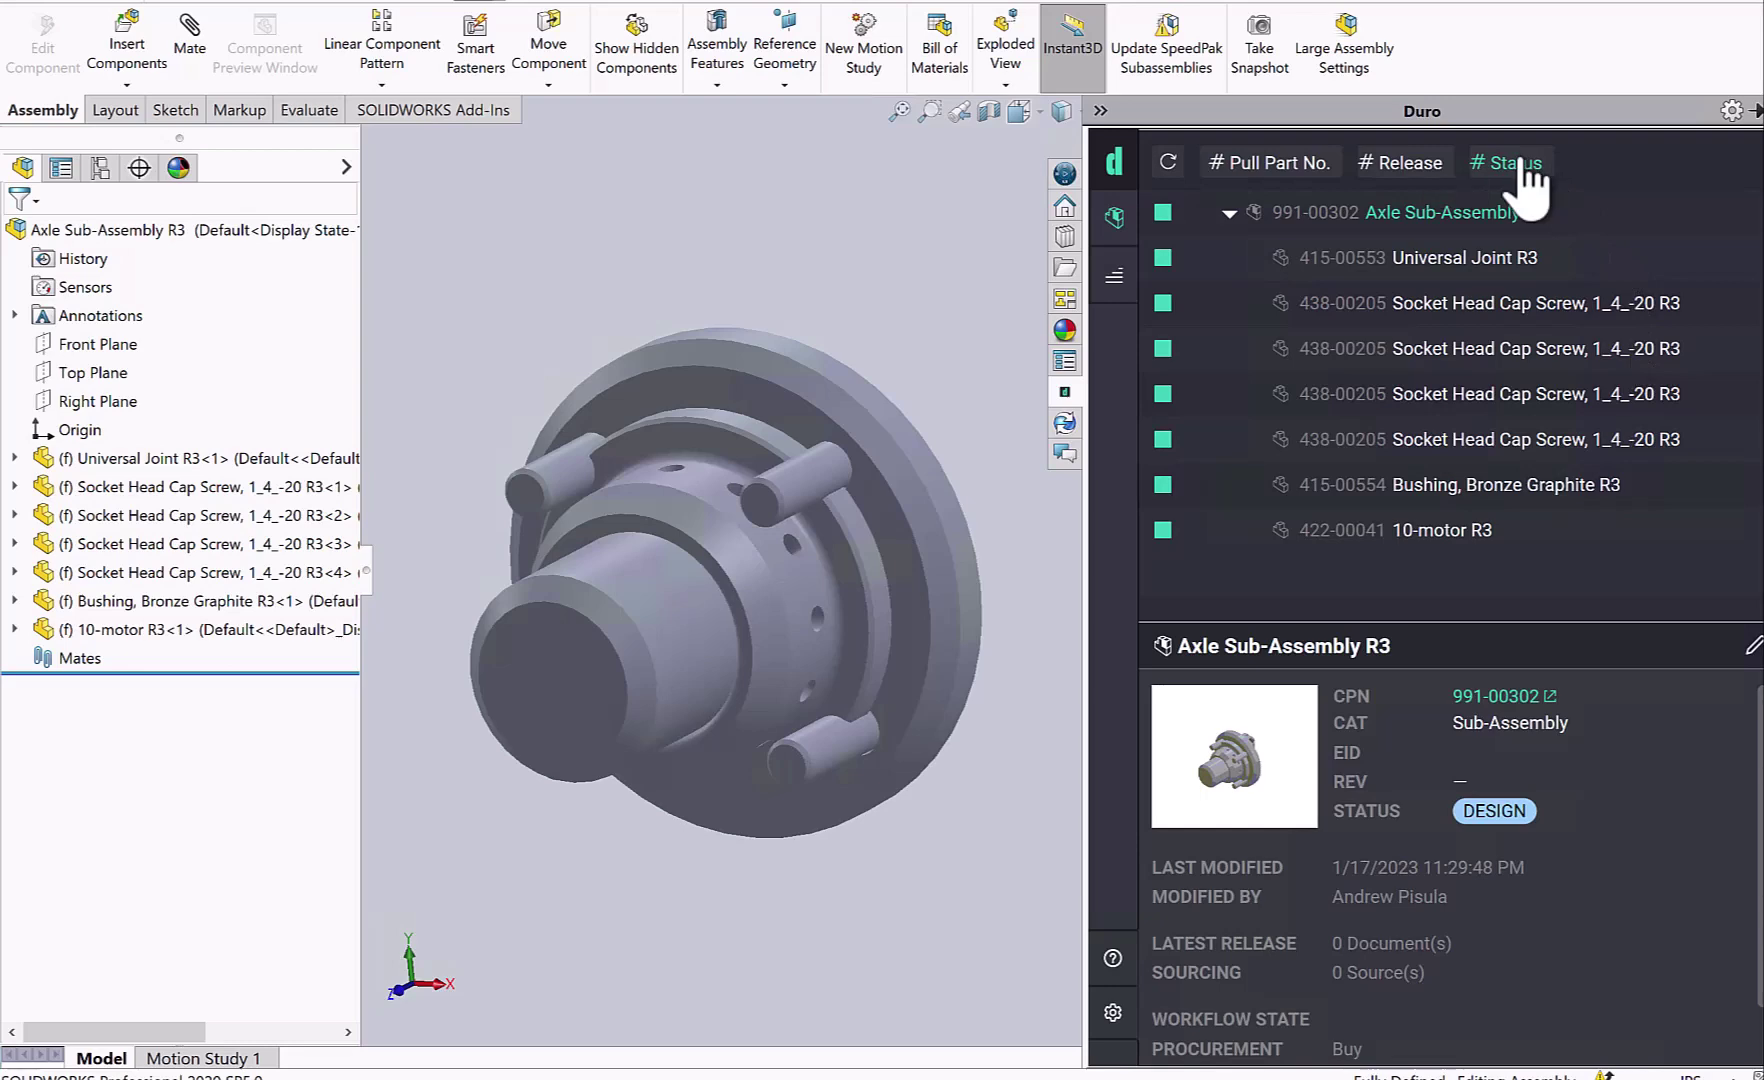
Bulk-change all five components' status from DESIGN to PROTOTYPE and confirm
left_click(1522, 168)
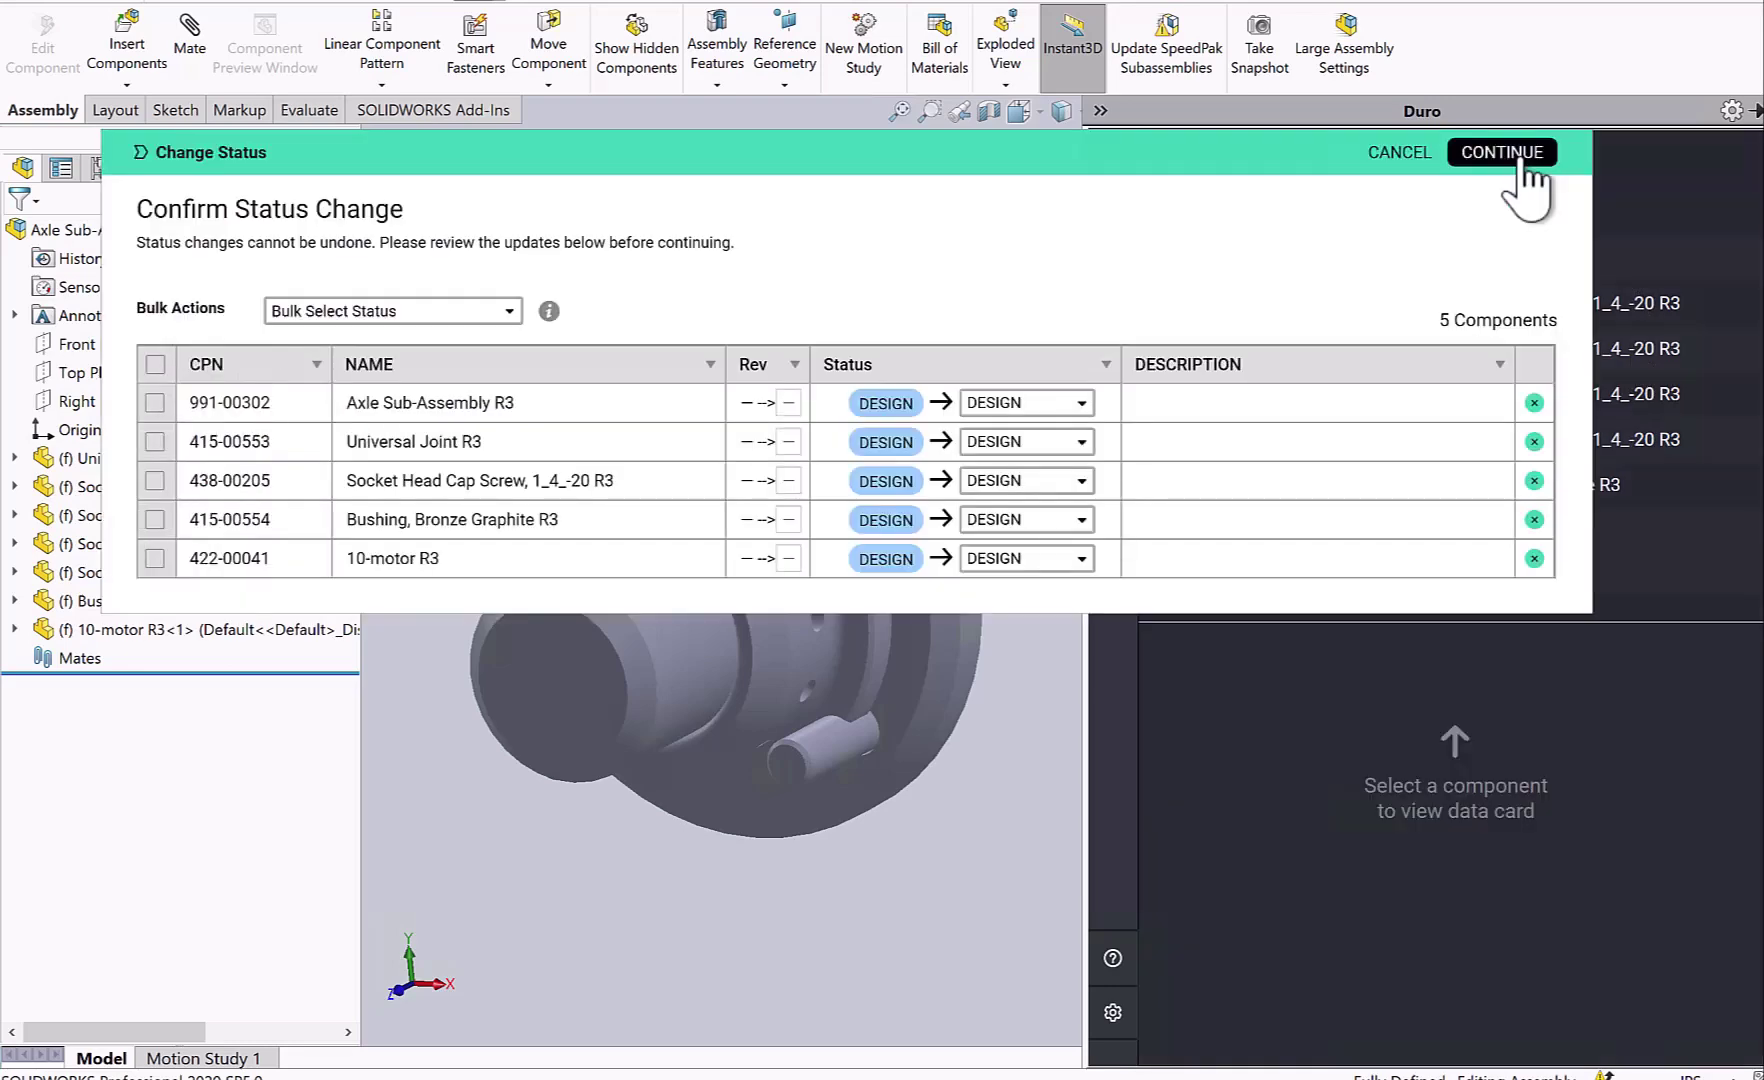
left_click(155, 364)
left_click(374, 311)
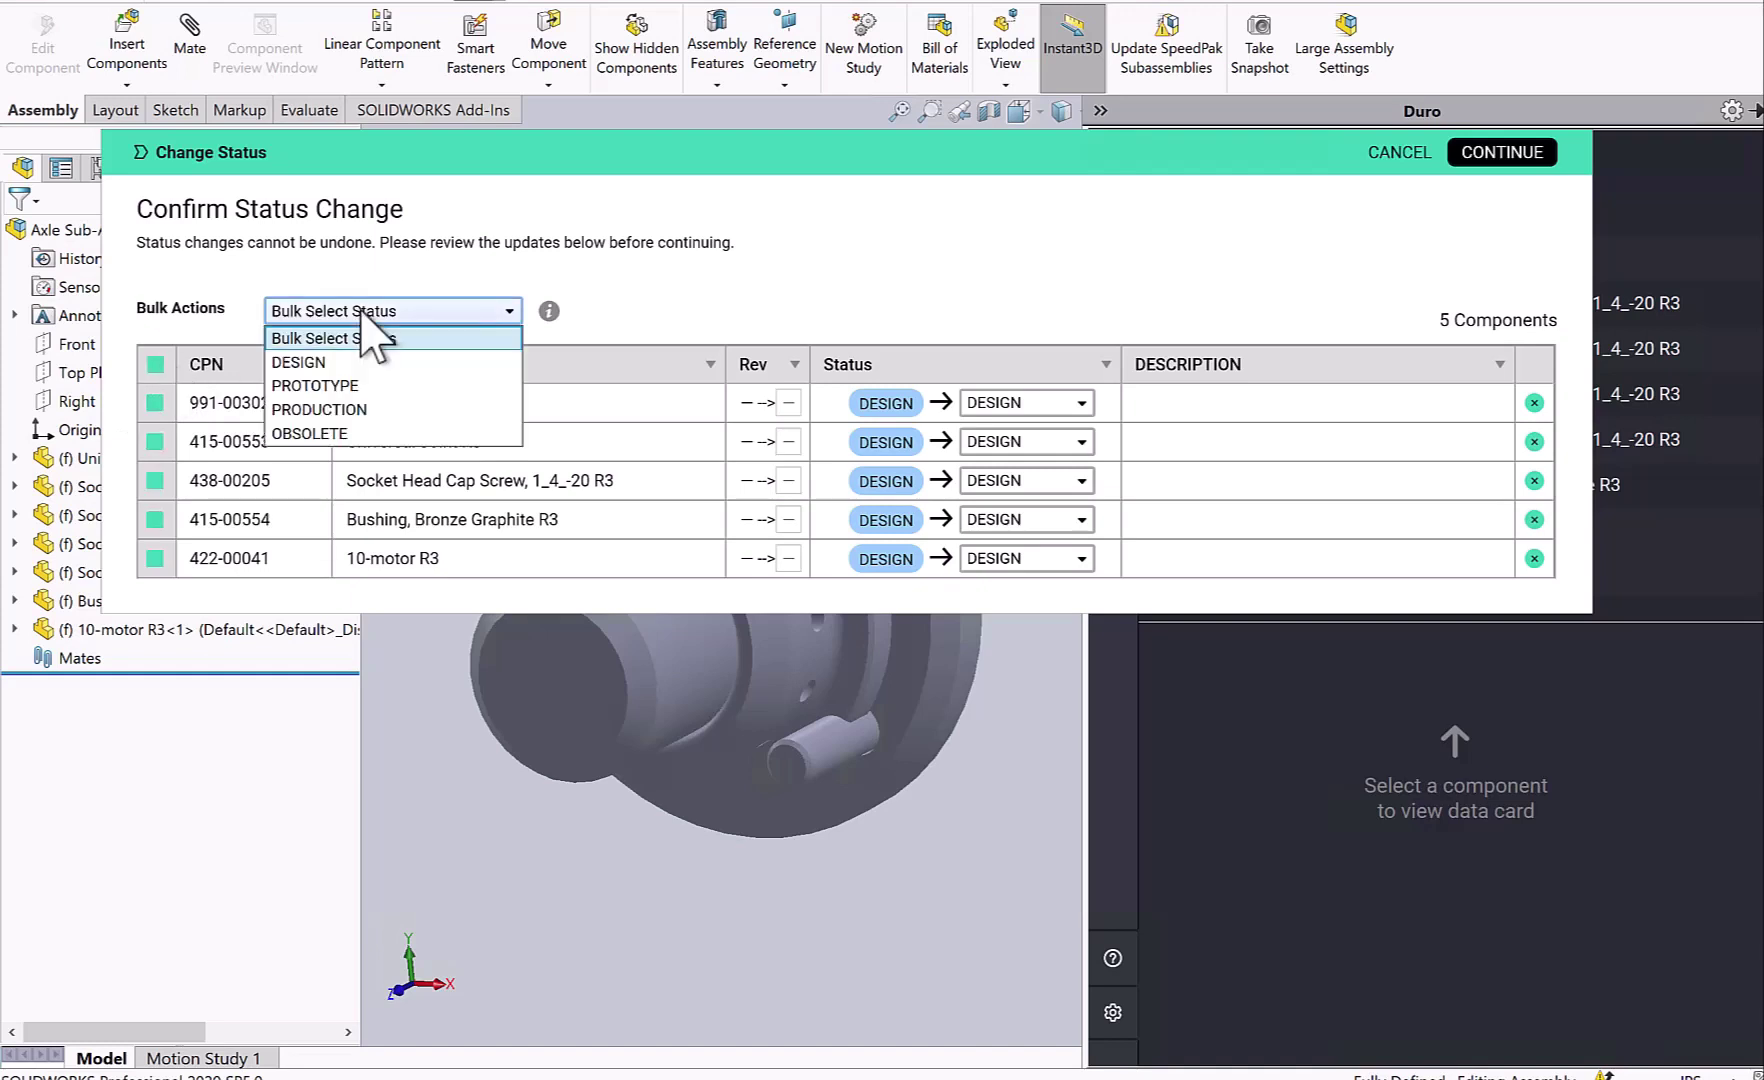
left_click(348, 386)
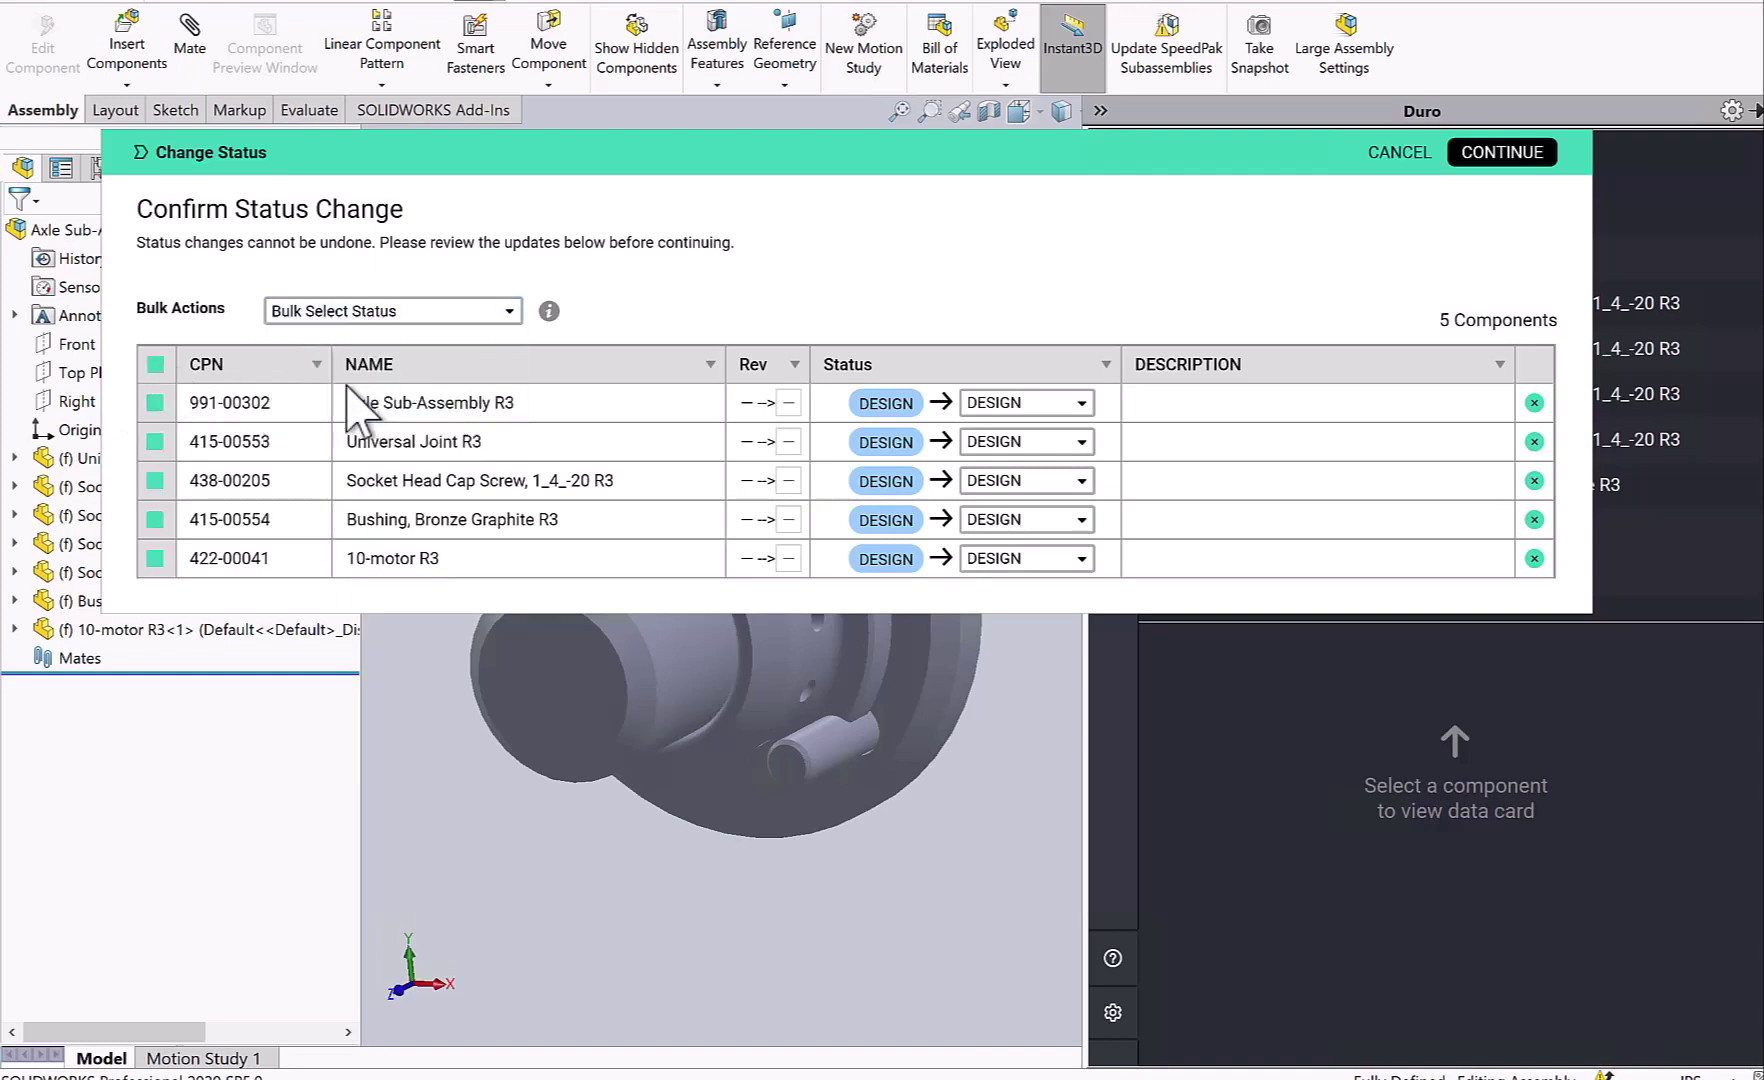
left_click(1501, 155)
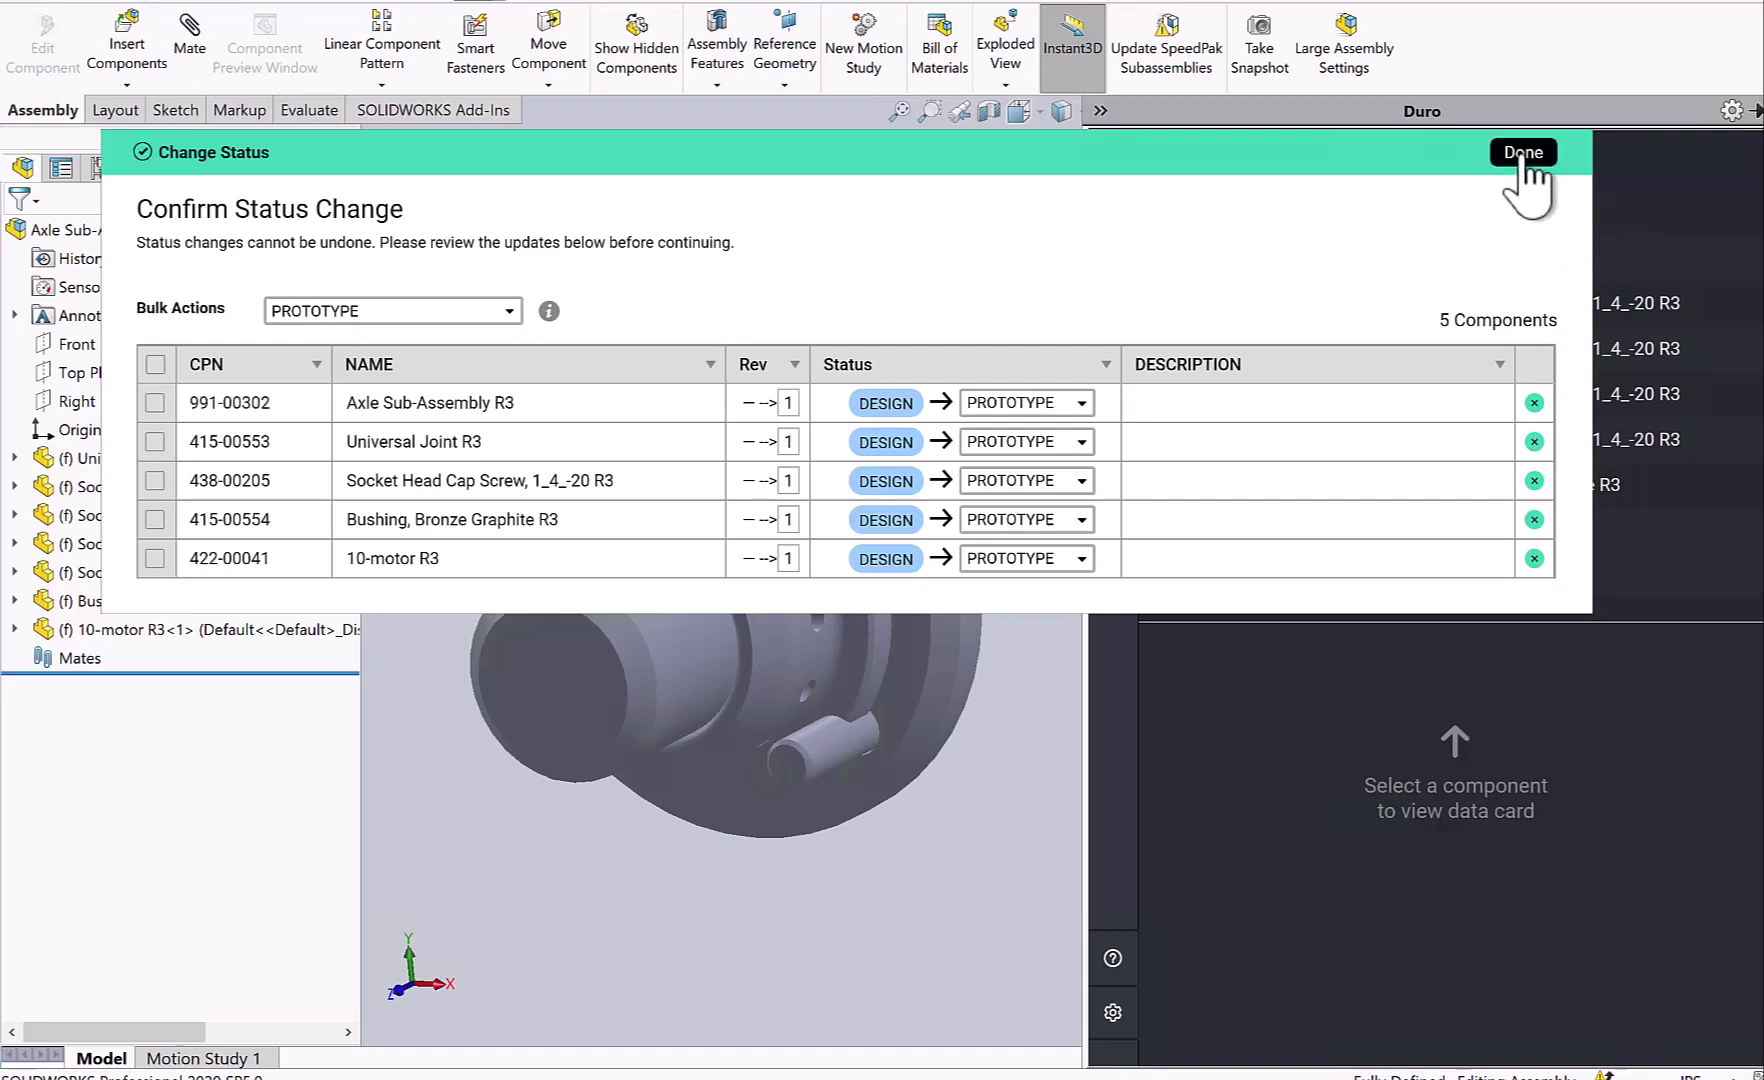
left_click(1522, 155)
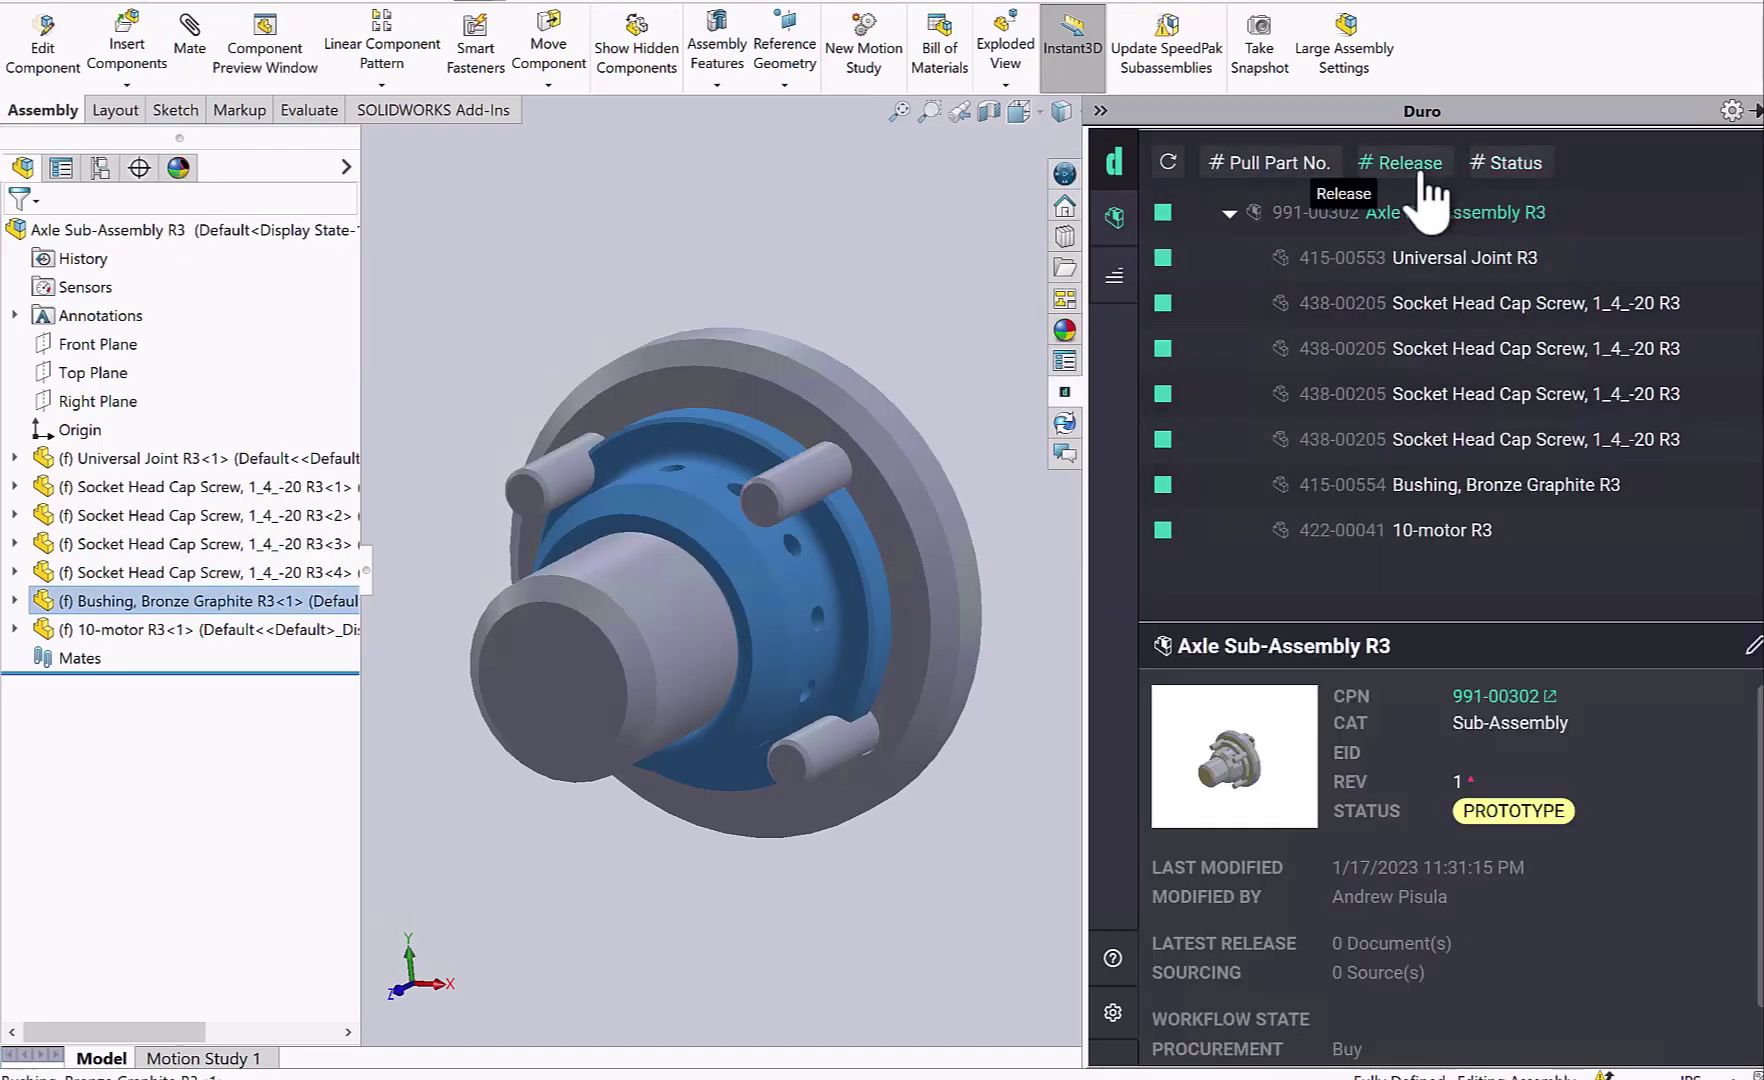
Release all five parts under the release name 'Prototype Release' and acknowledge the change order
left_click(1425, 166)
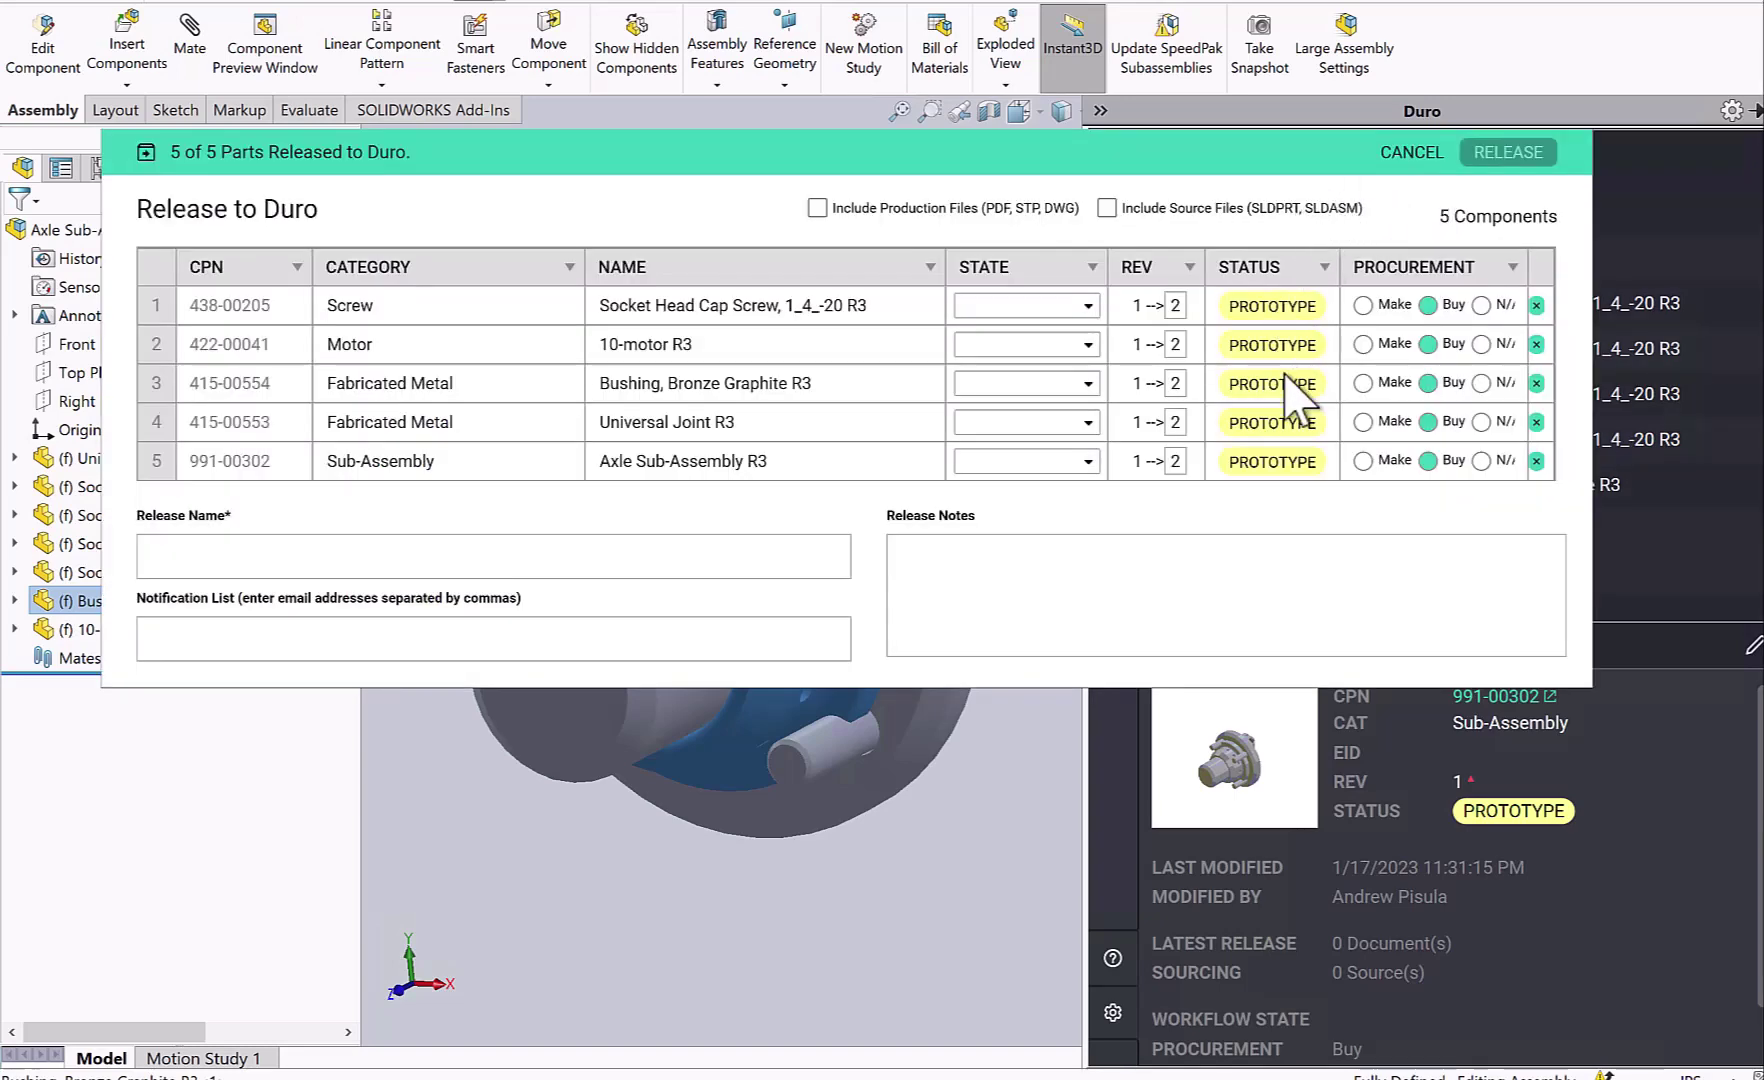
left_click(565, 553)
type("Prototype Release")
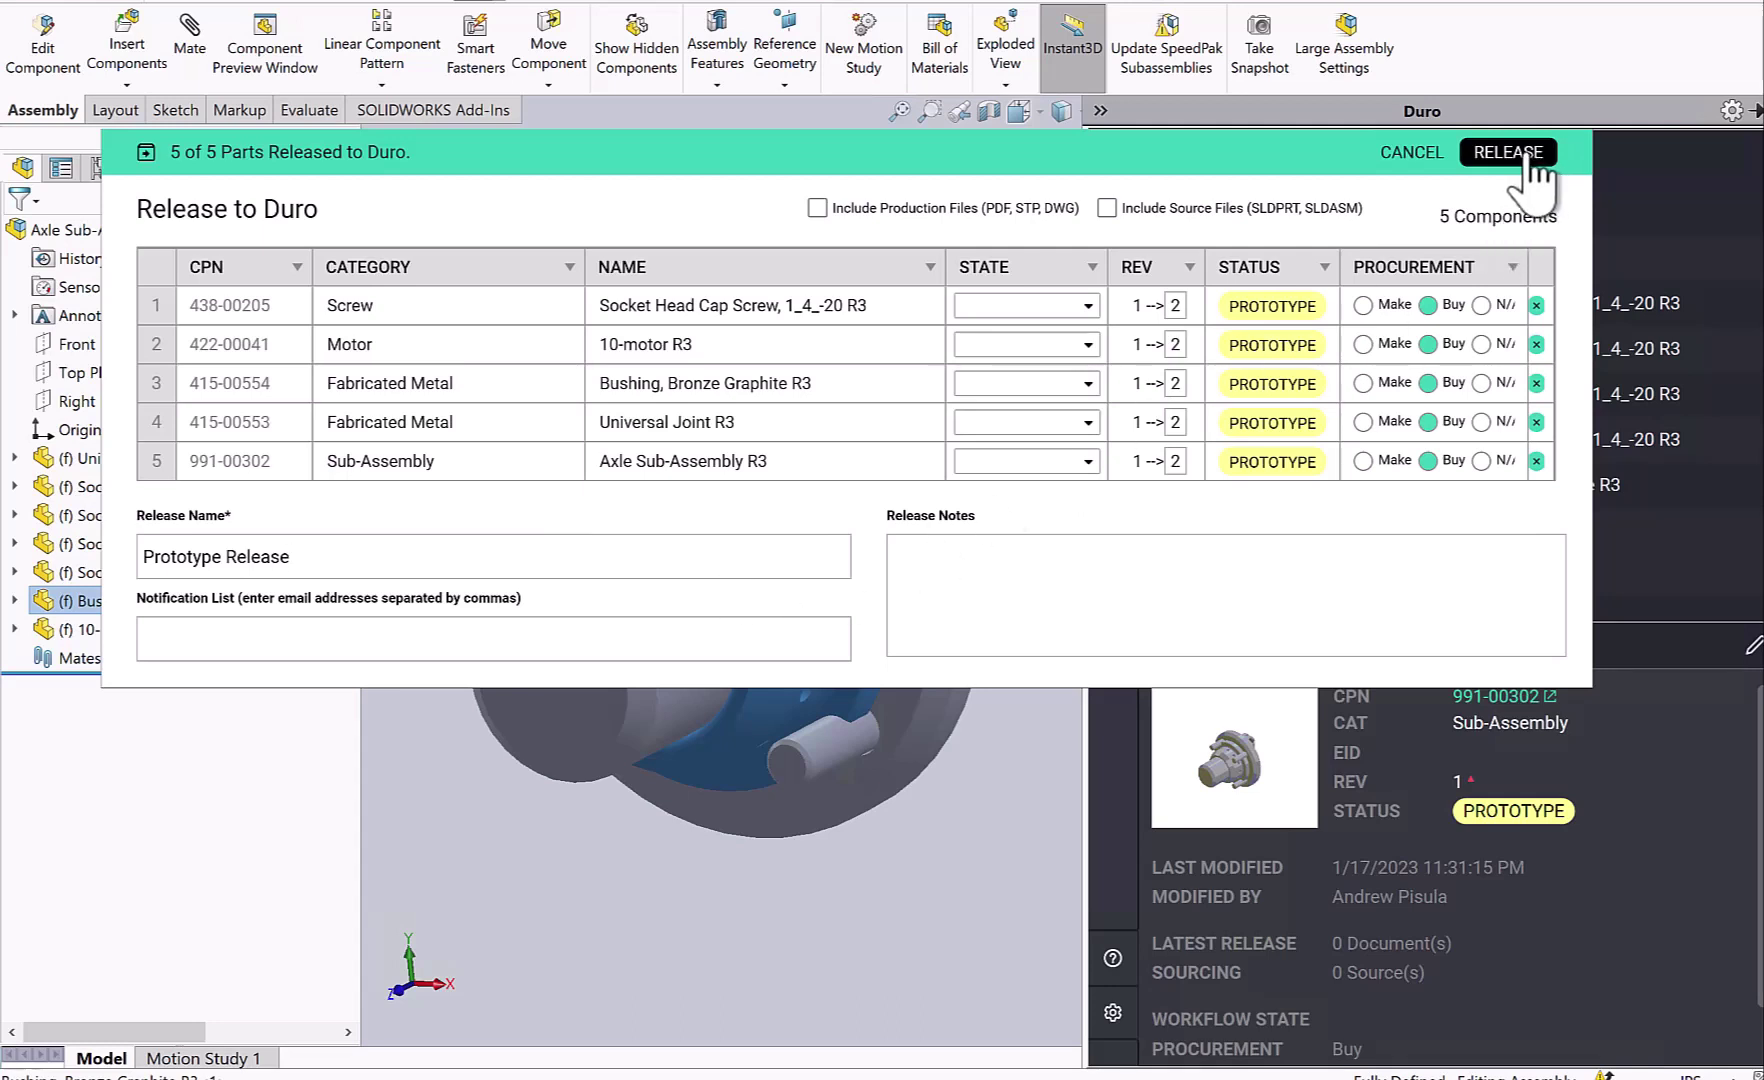
left_click(1530, 157)
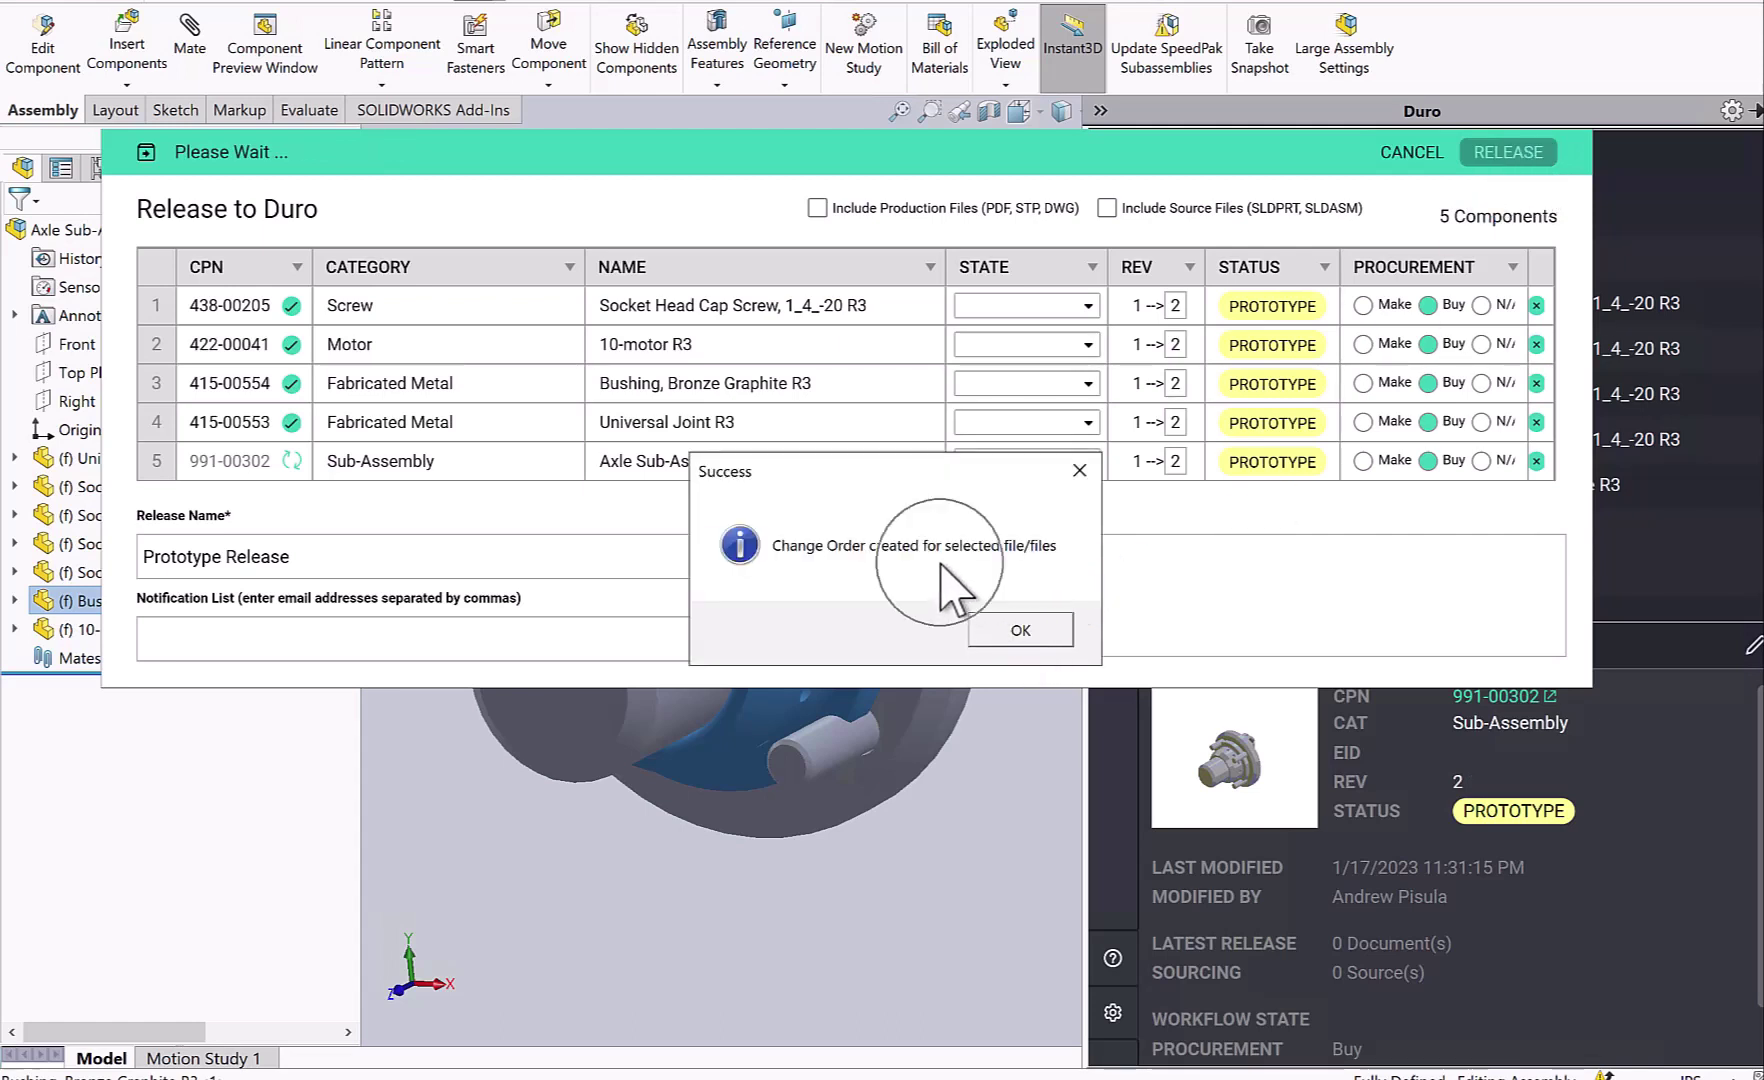
left_click(1020, 631)
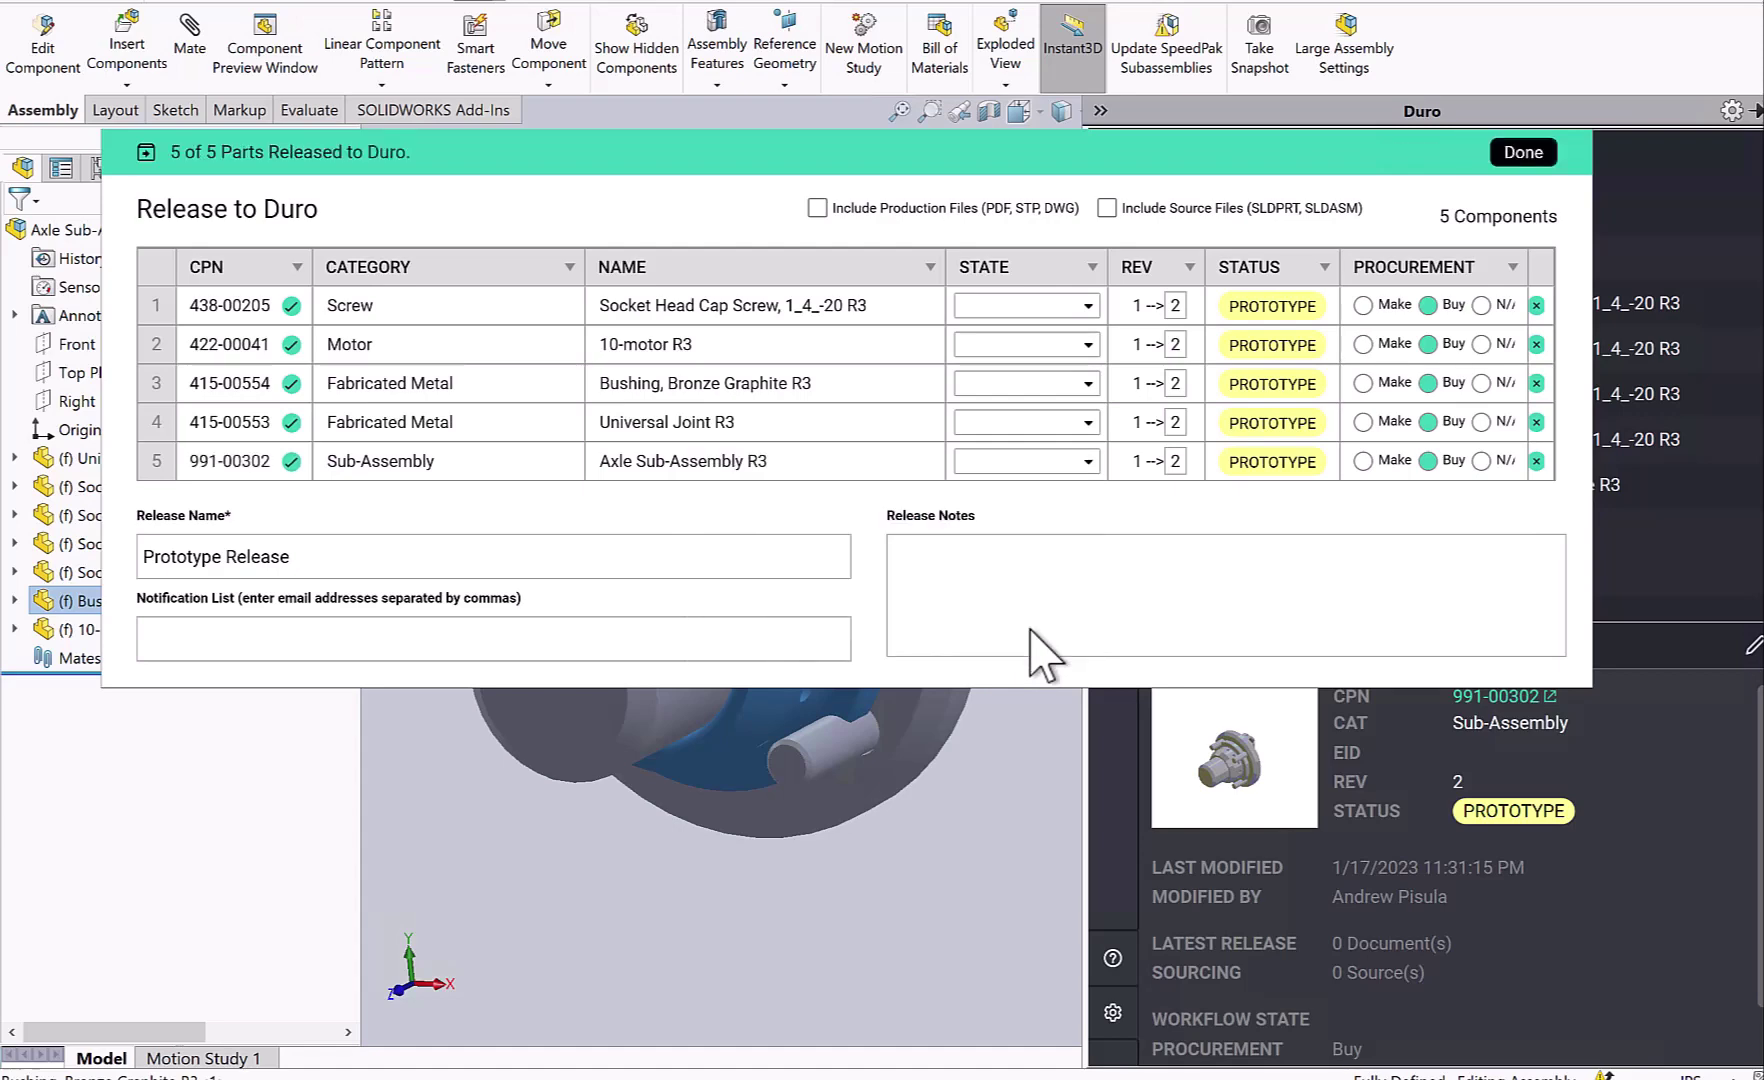
left_click(1527, 156)
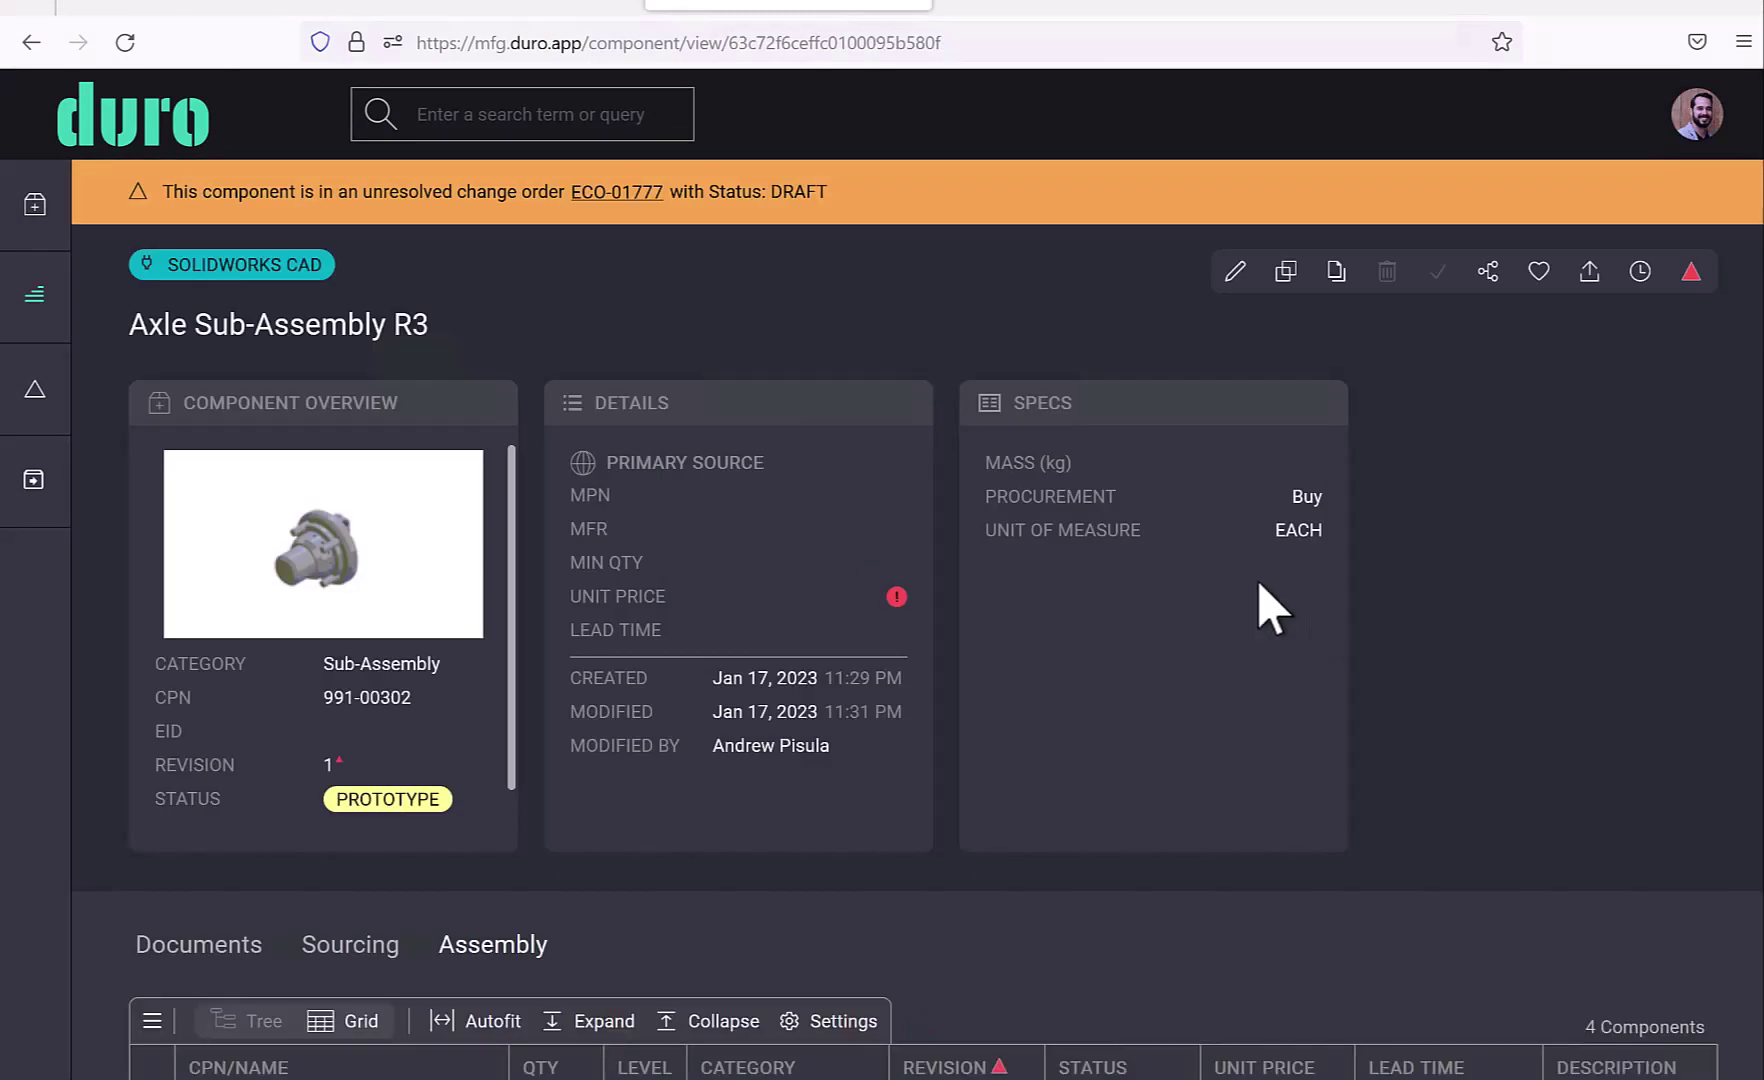
Edit ECO-01777, review its five components moving to revision 2, and submit for approval
left_click(619, 194)
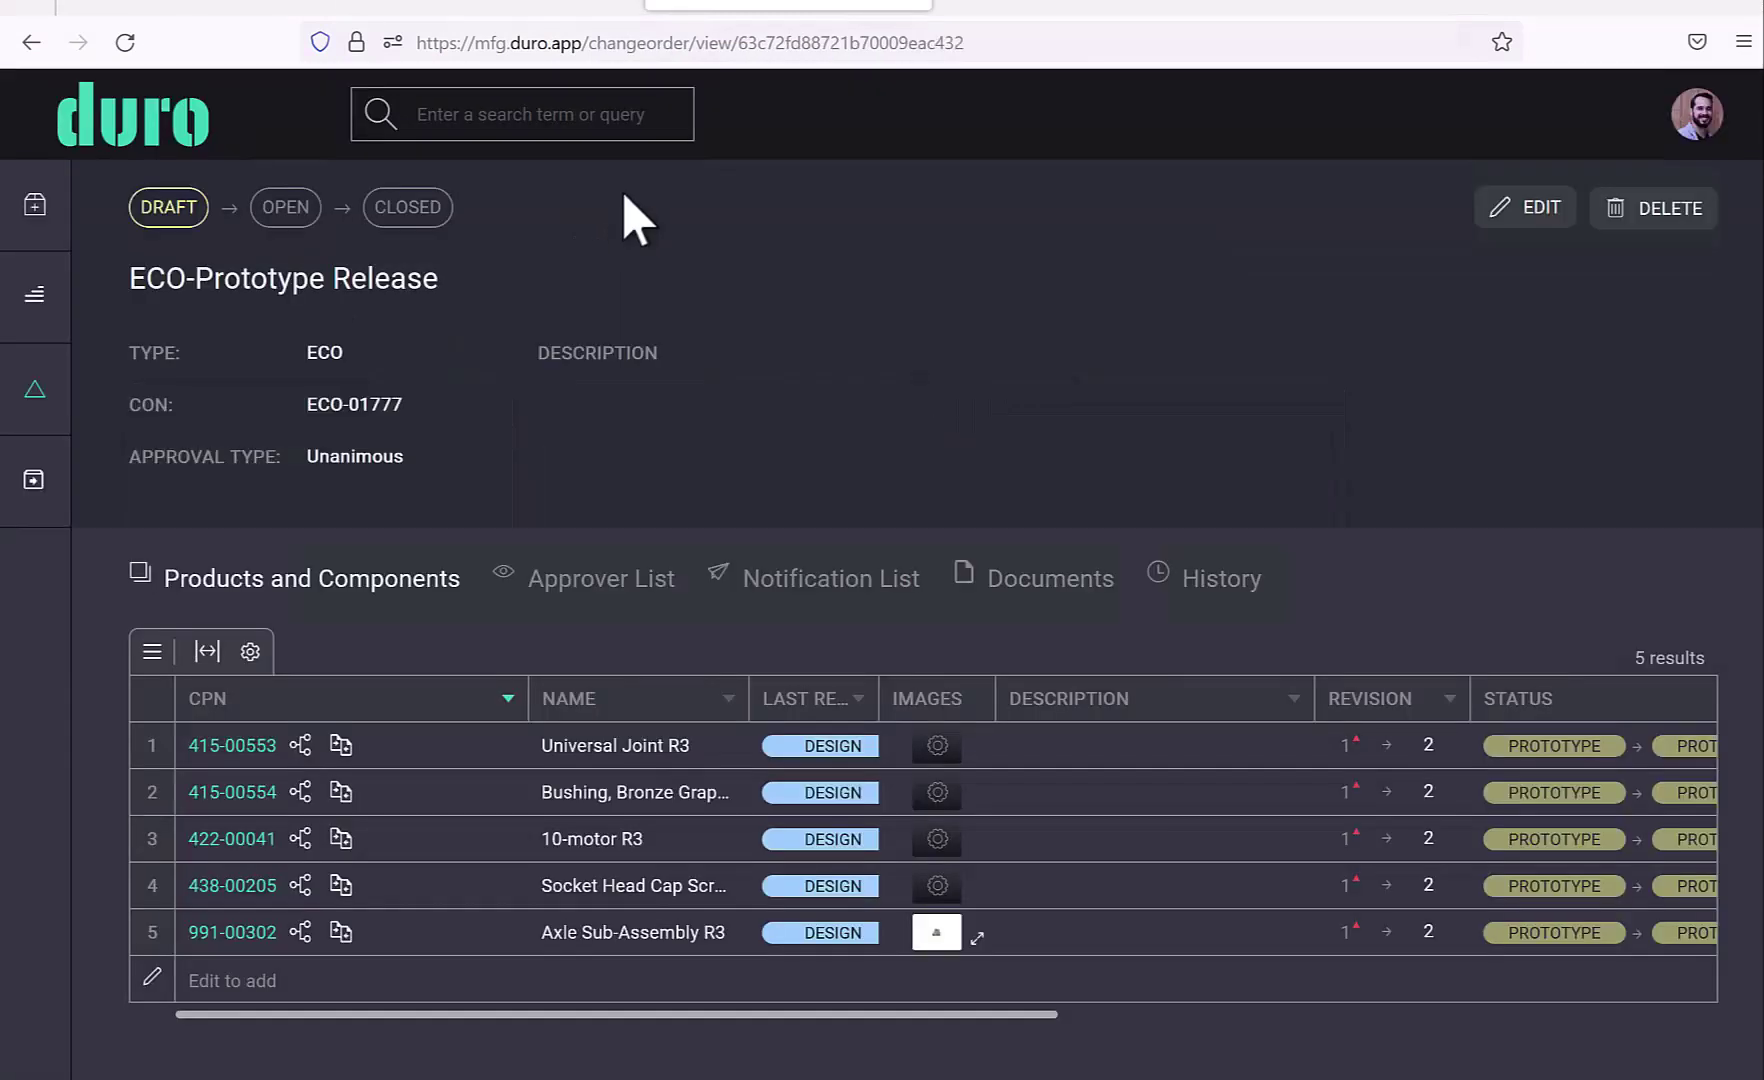
left_click(1526, 208)
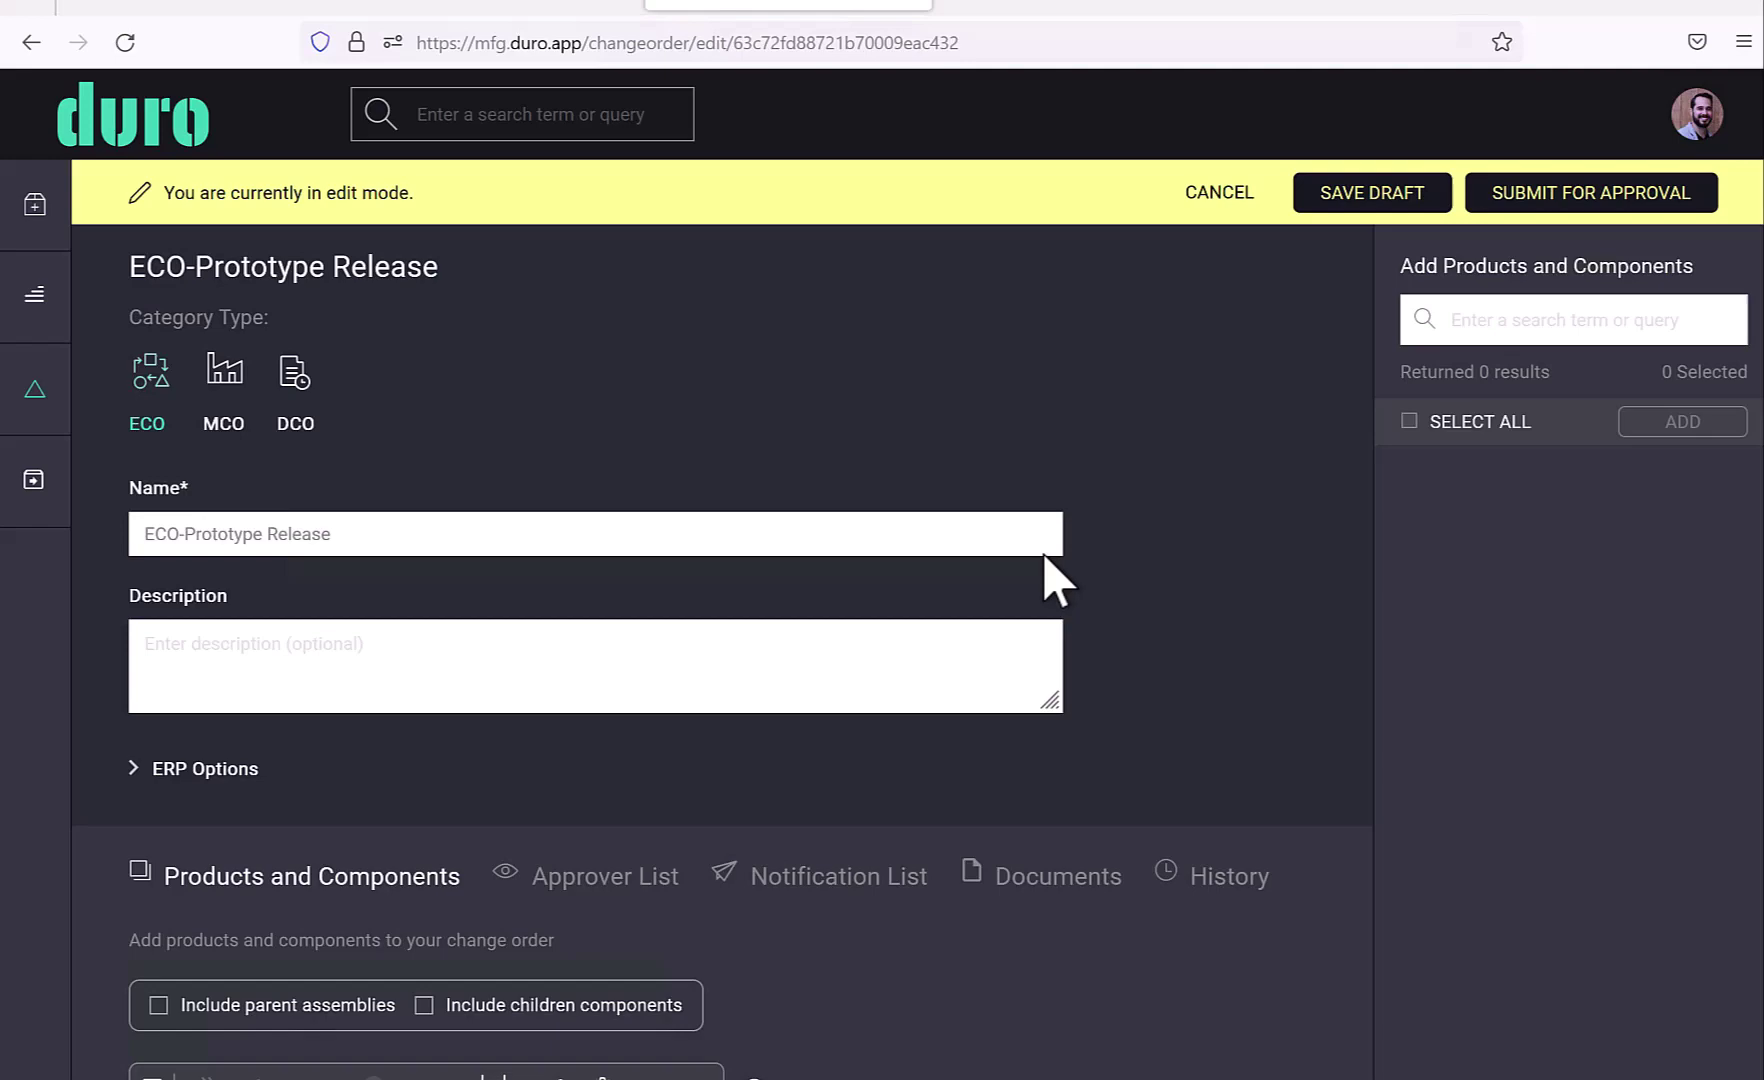
left_click(1060, 385)
scroll(1050, 450, "down", 4)
scroll(1034, 530, "down", 2)
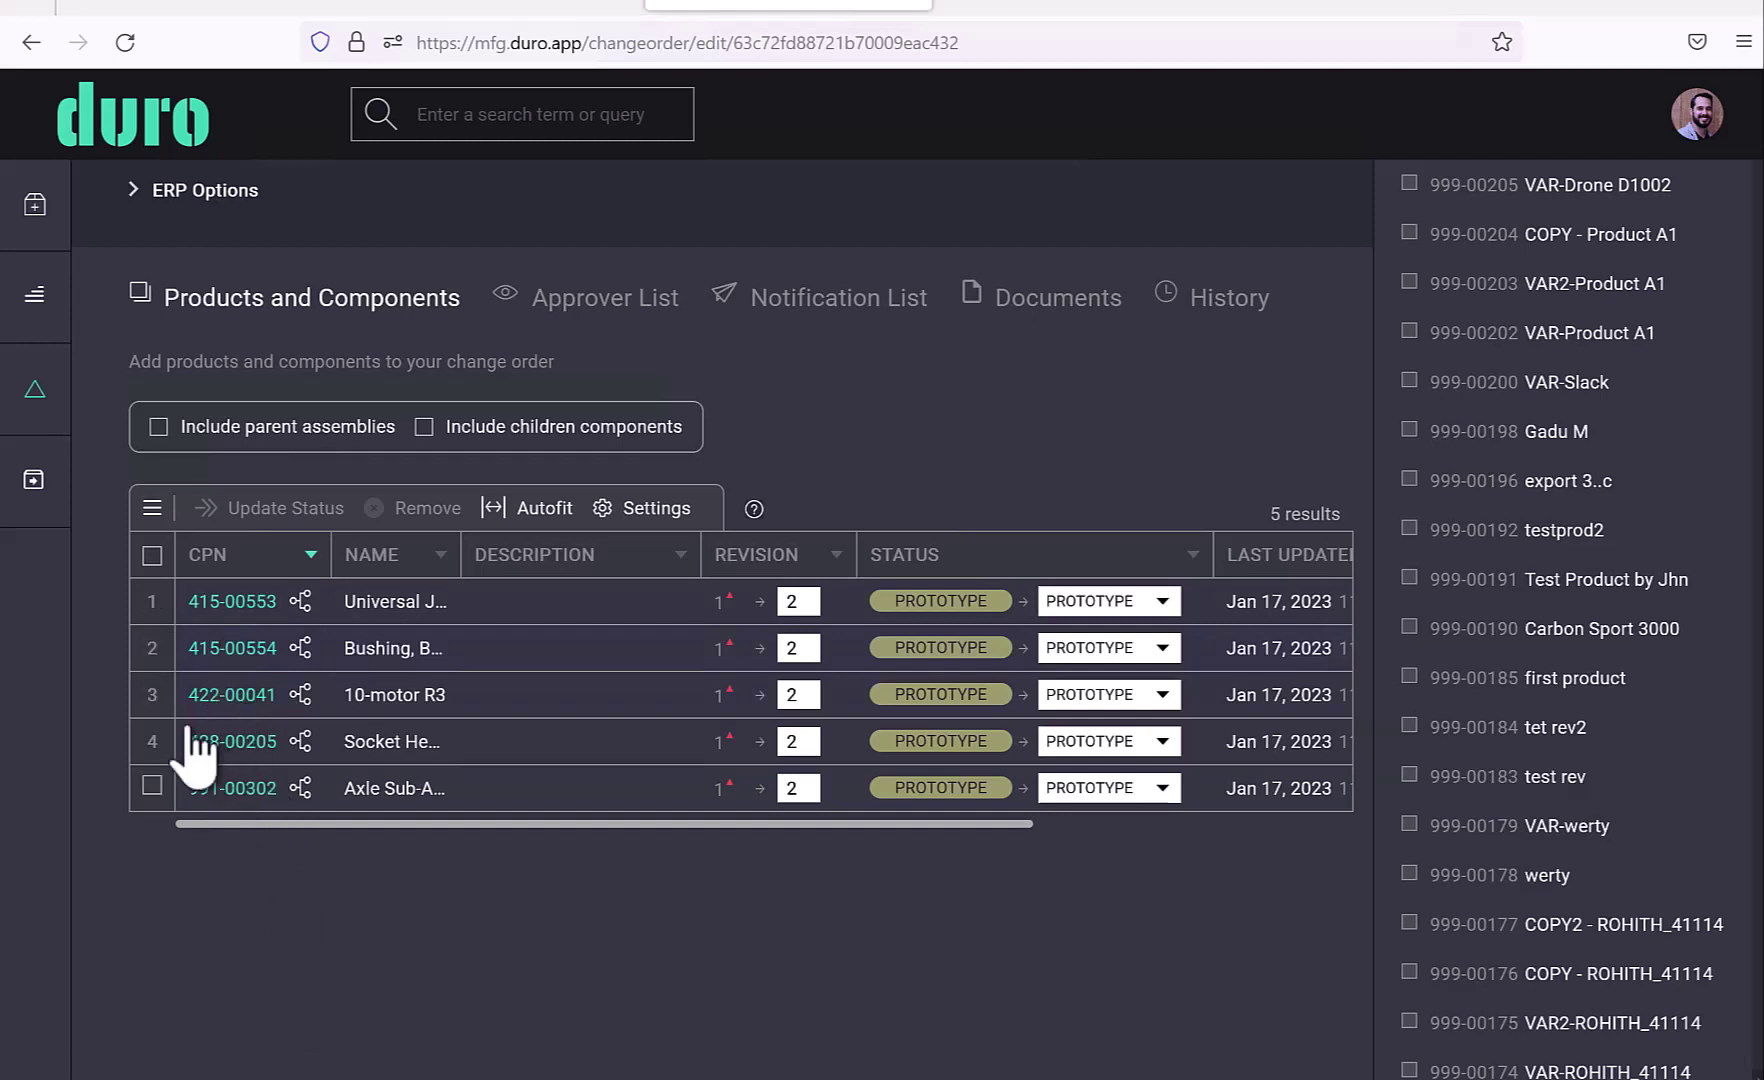
left_click(152, 694)
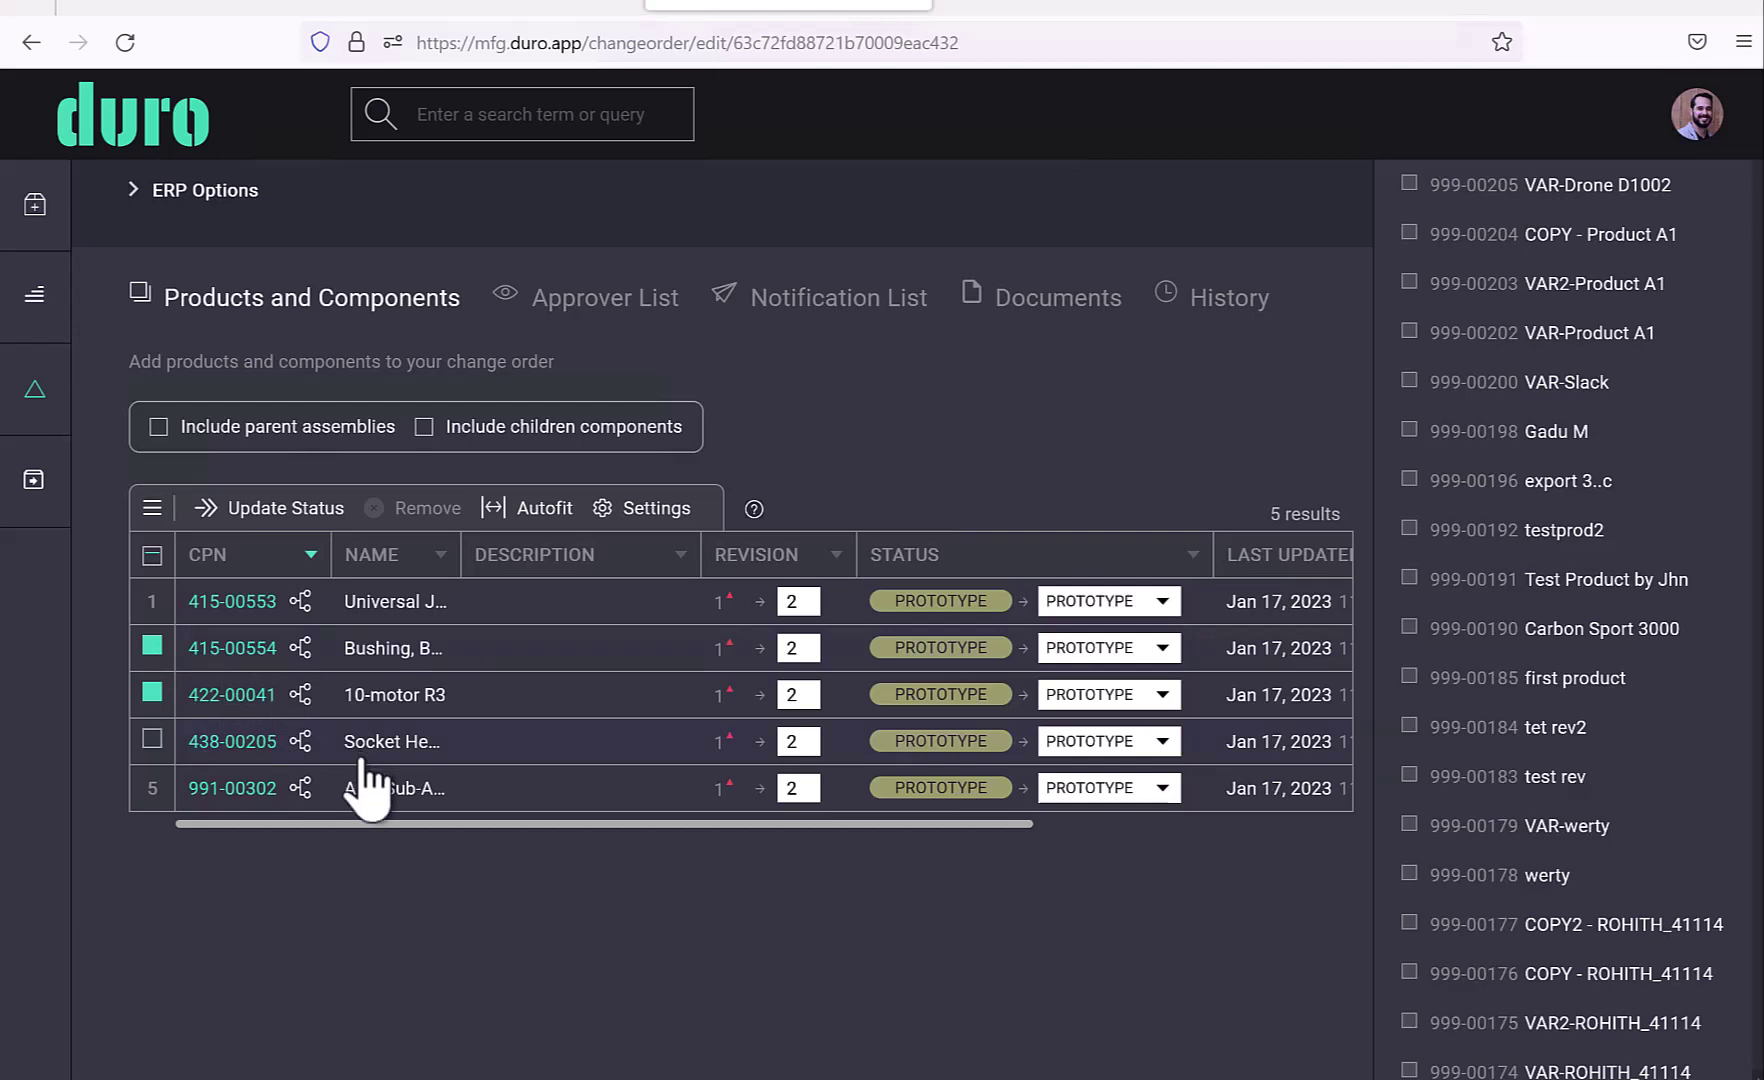
scroll(950, 745, "up", 5)
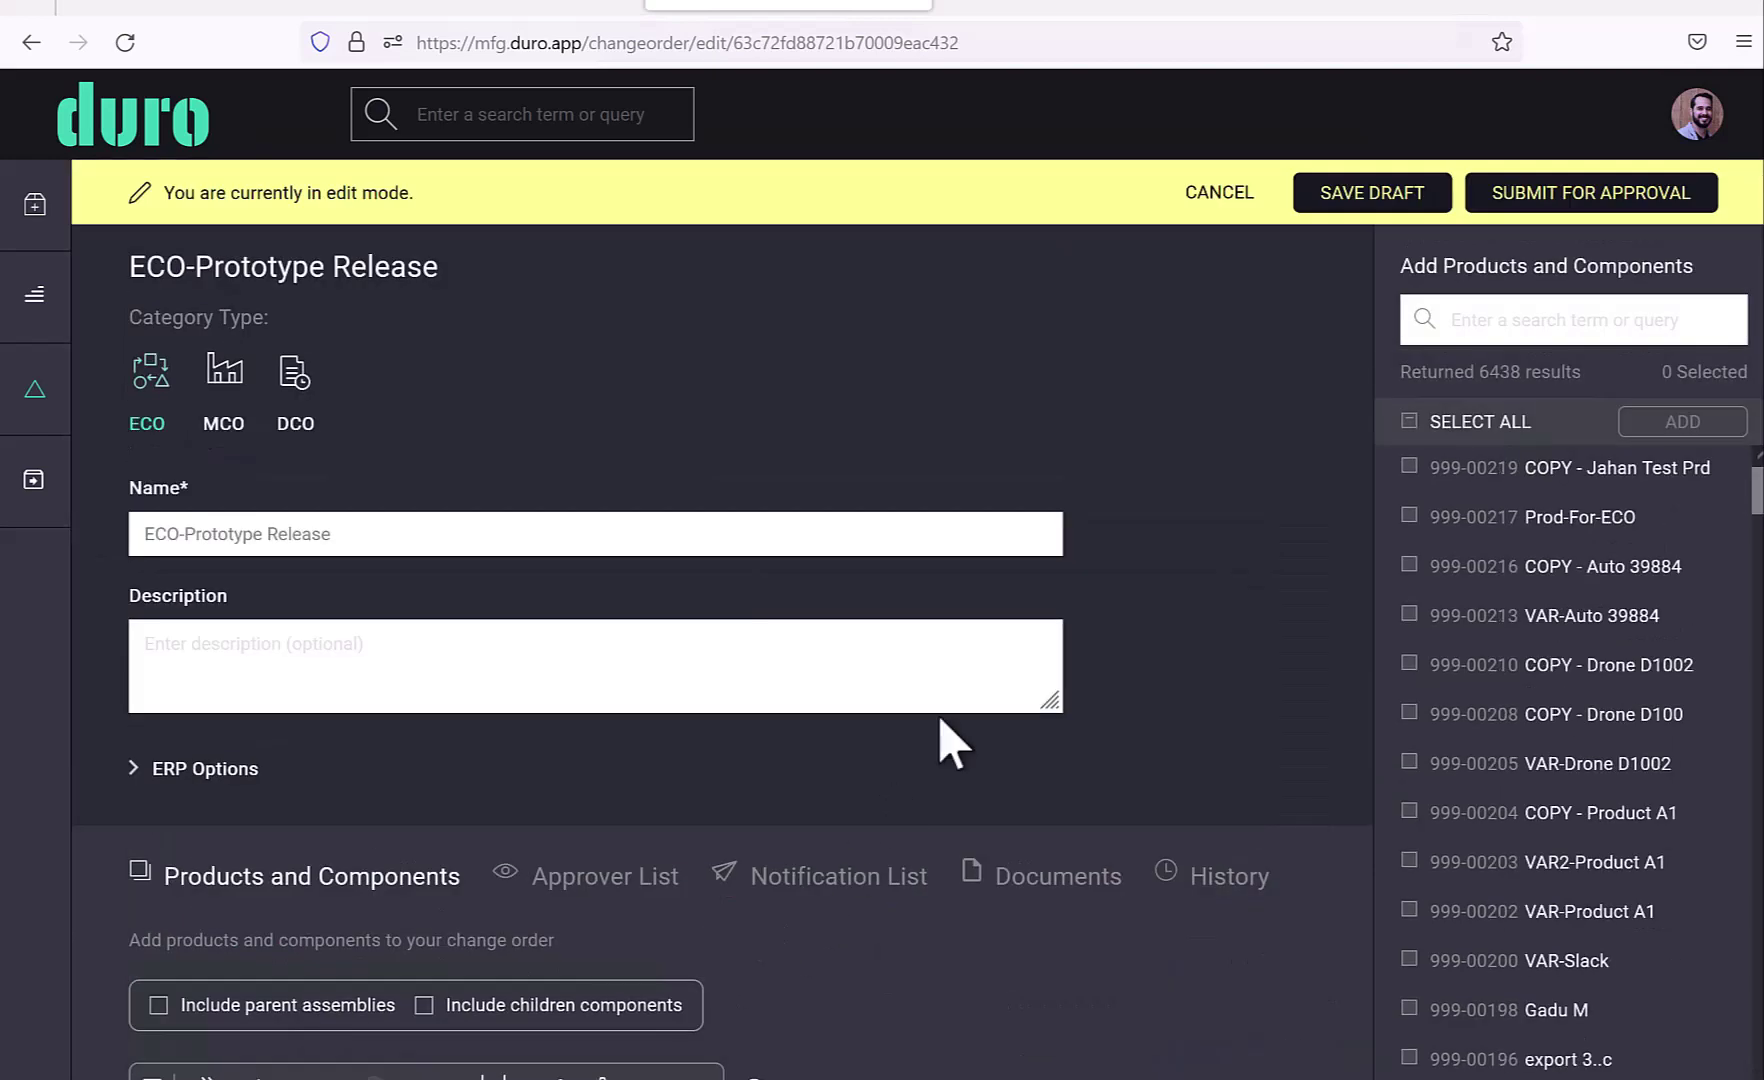
left_click(1605, 200)
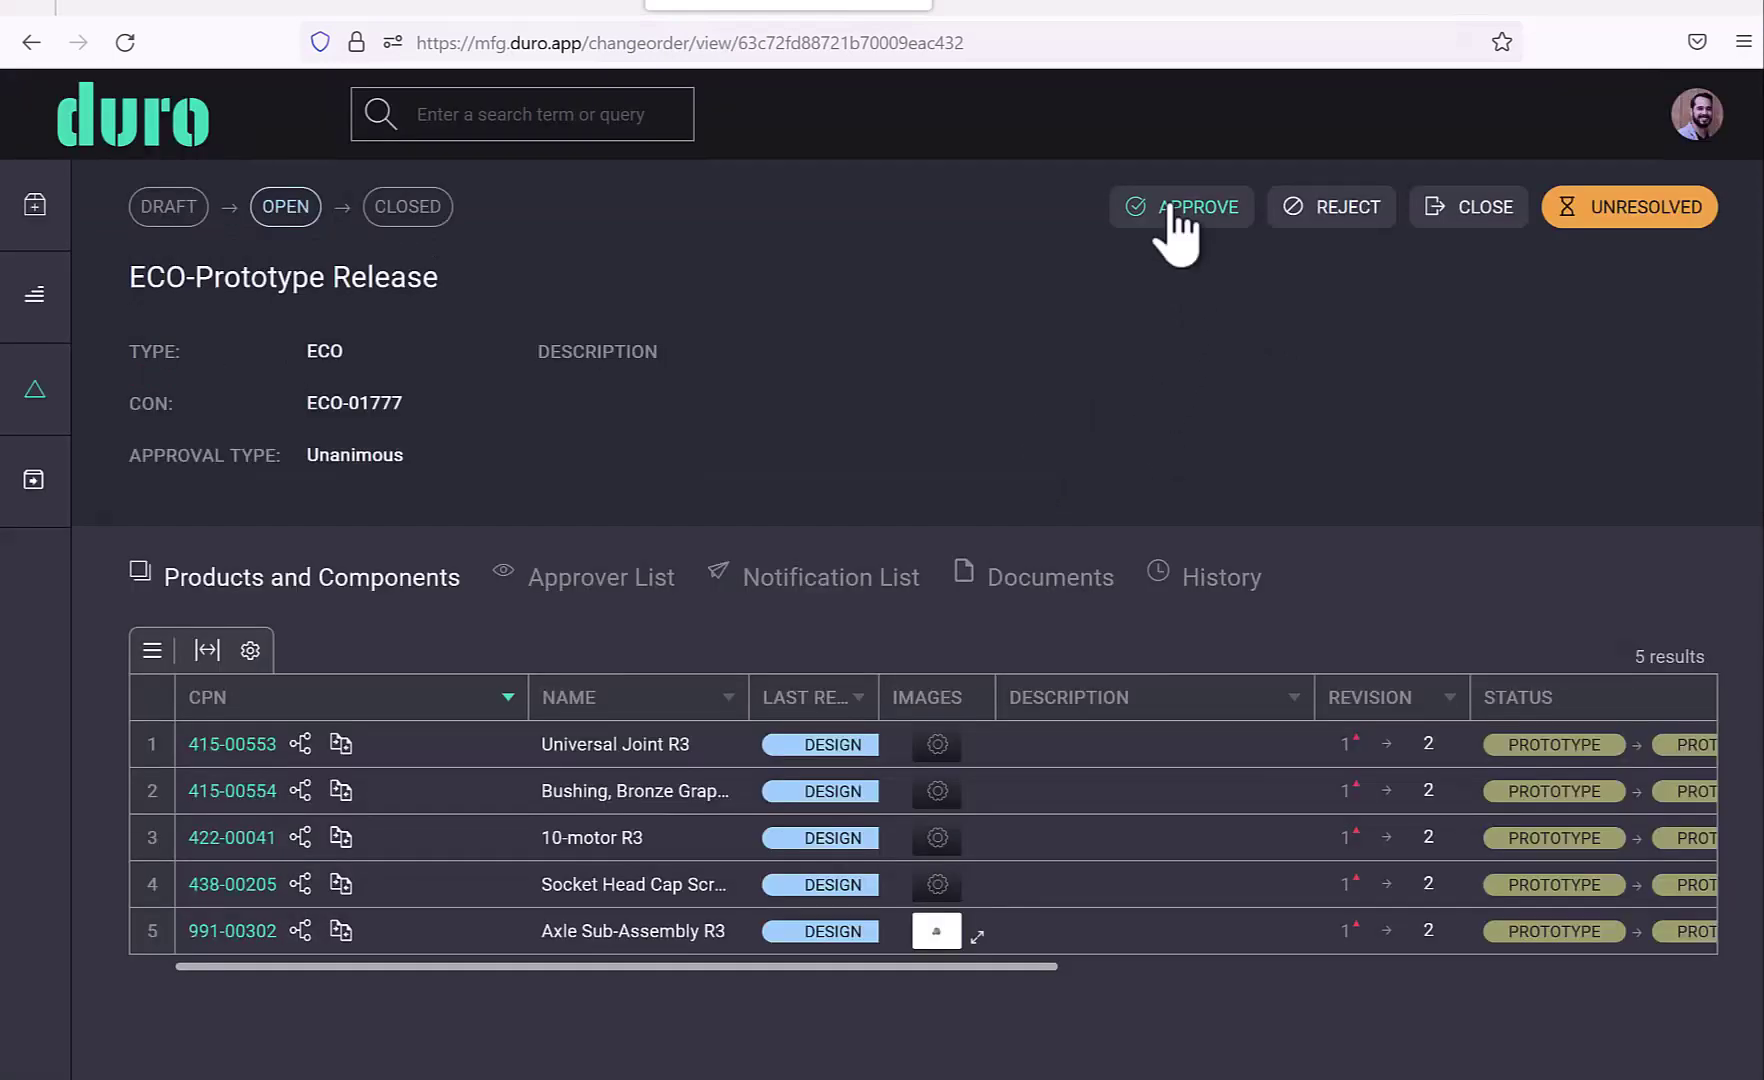
Approve ECO-01777 with the comment 'Approved', then select CPN 991-00302 to copy
left_click(1174, 226)
left_click(881, 483)
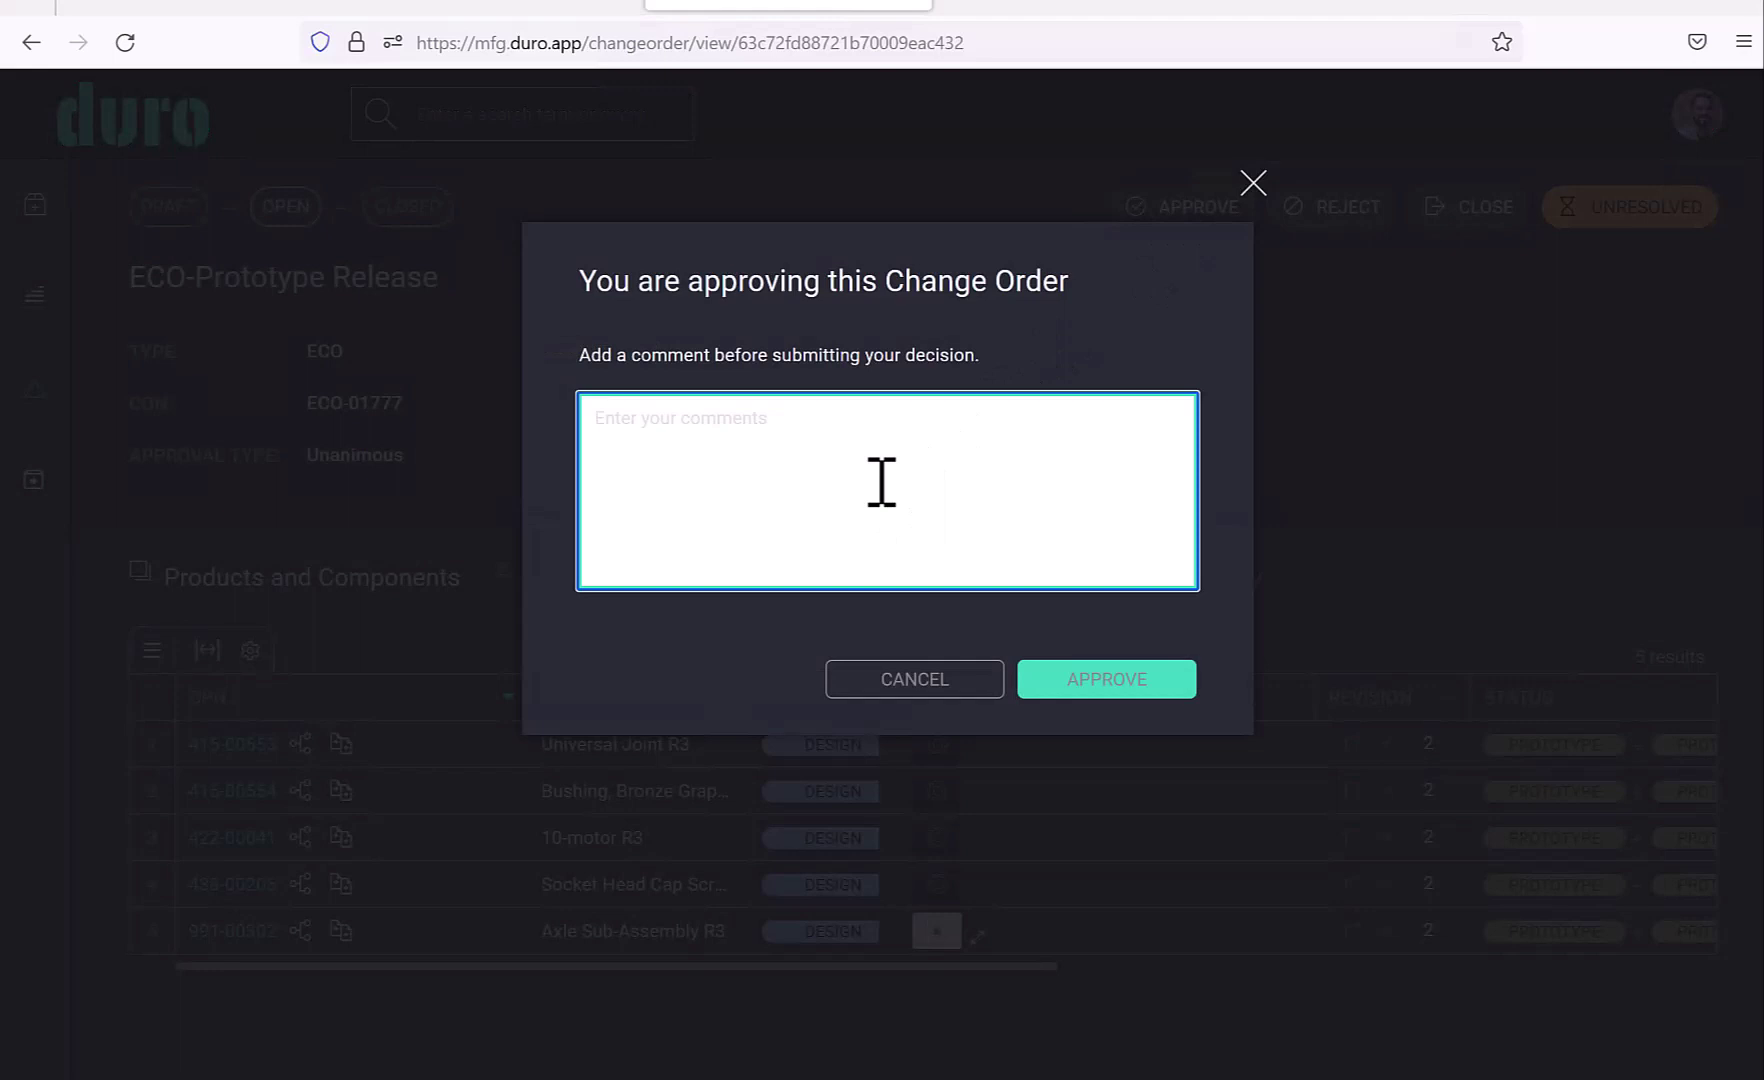
type("approved")
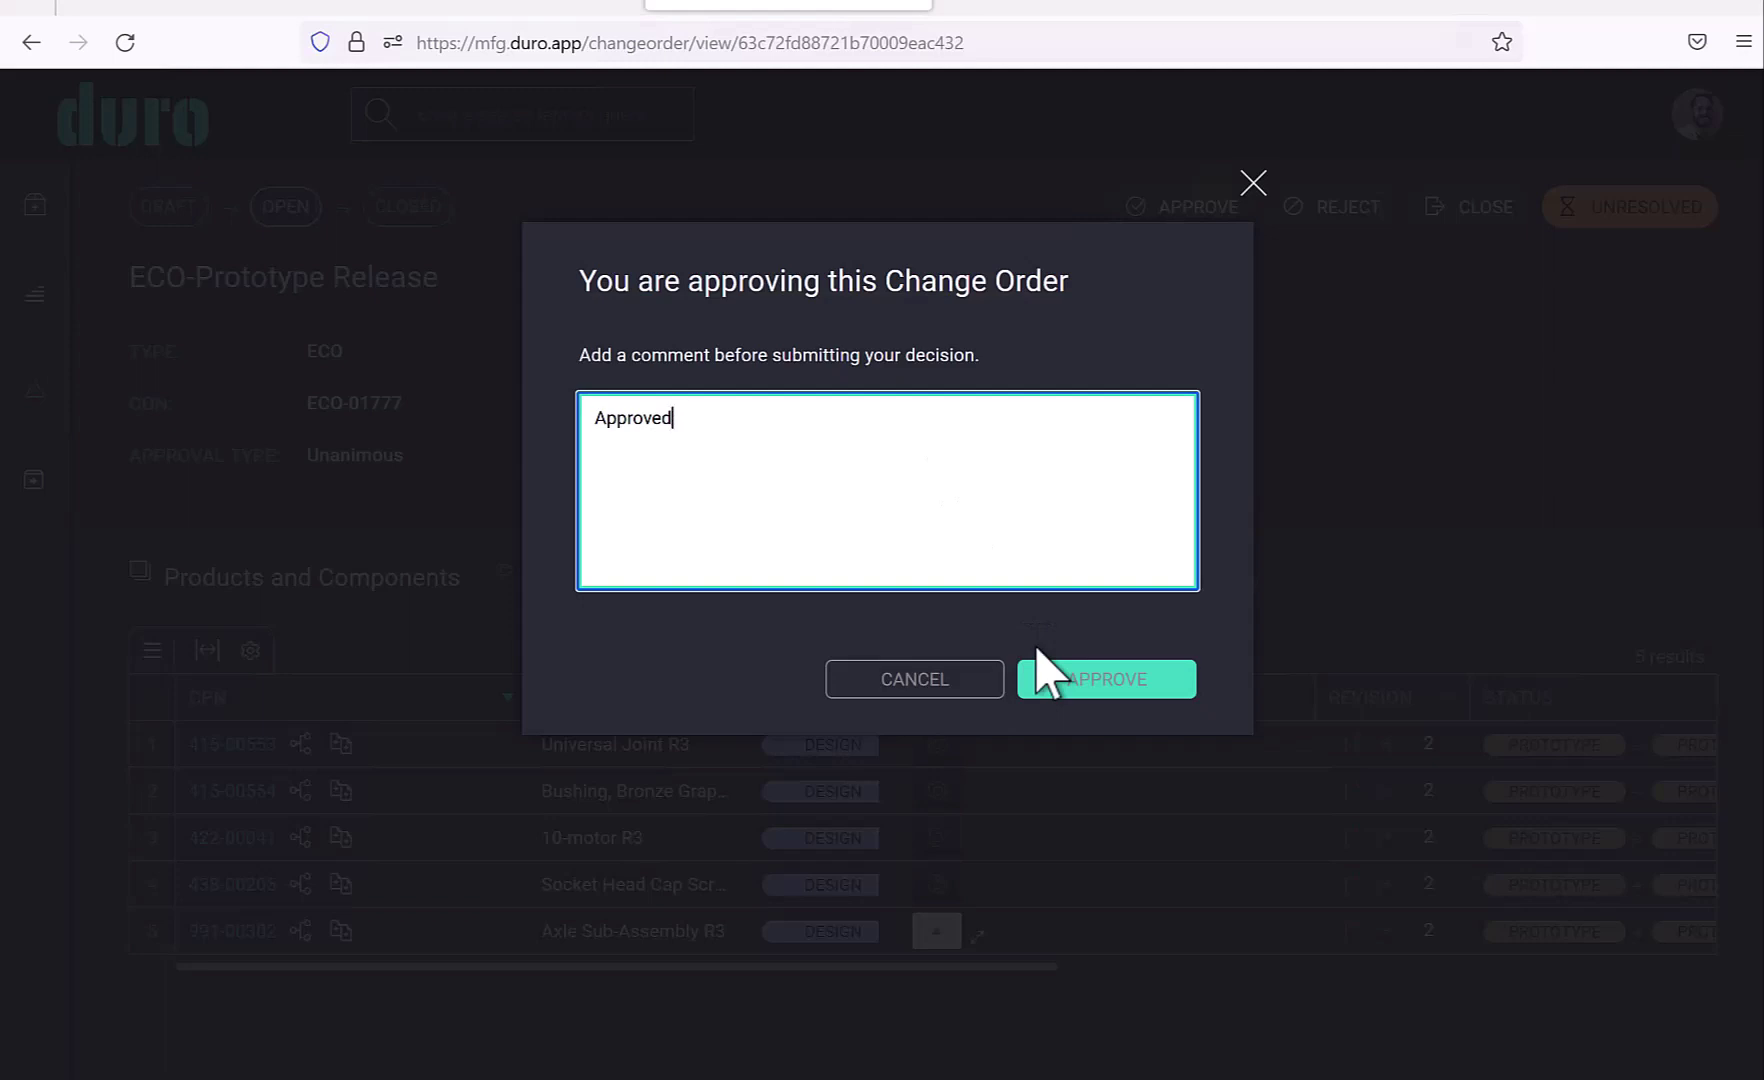
key("ctrl+a")
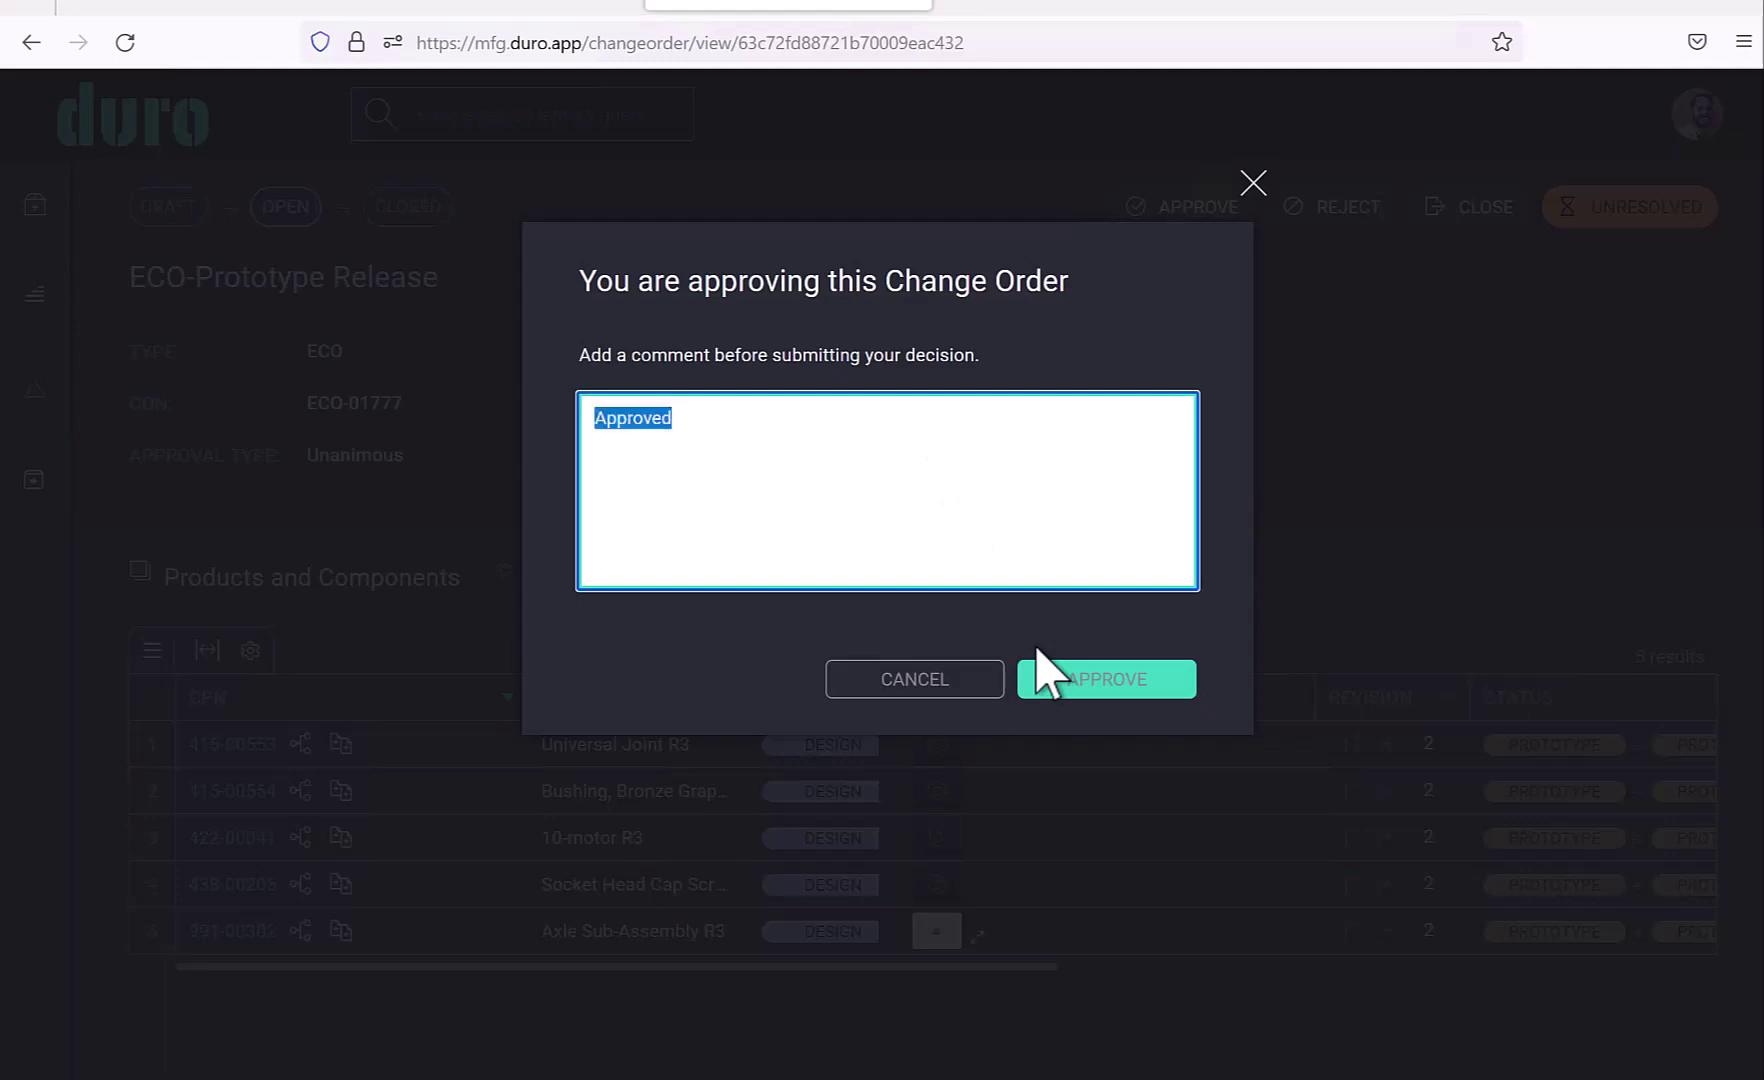
key("BackSpace")
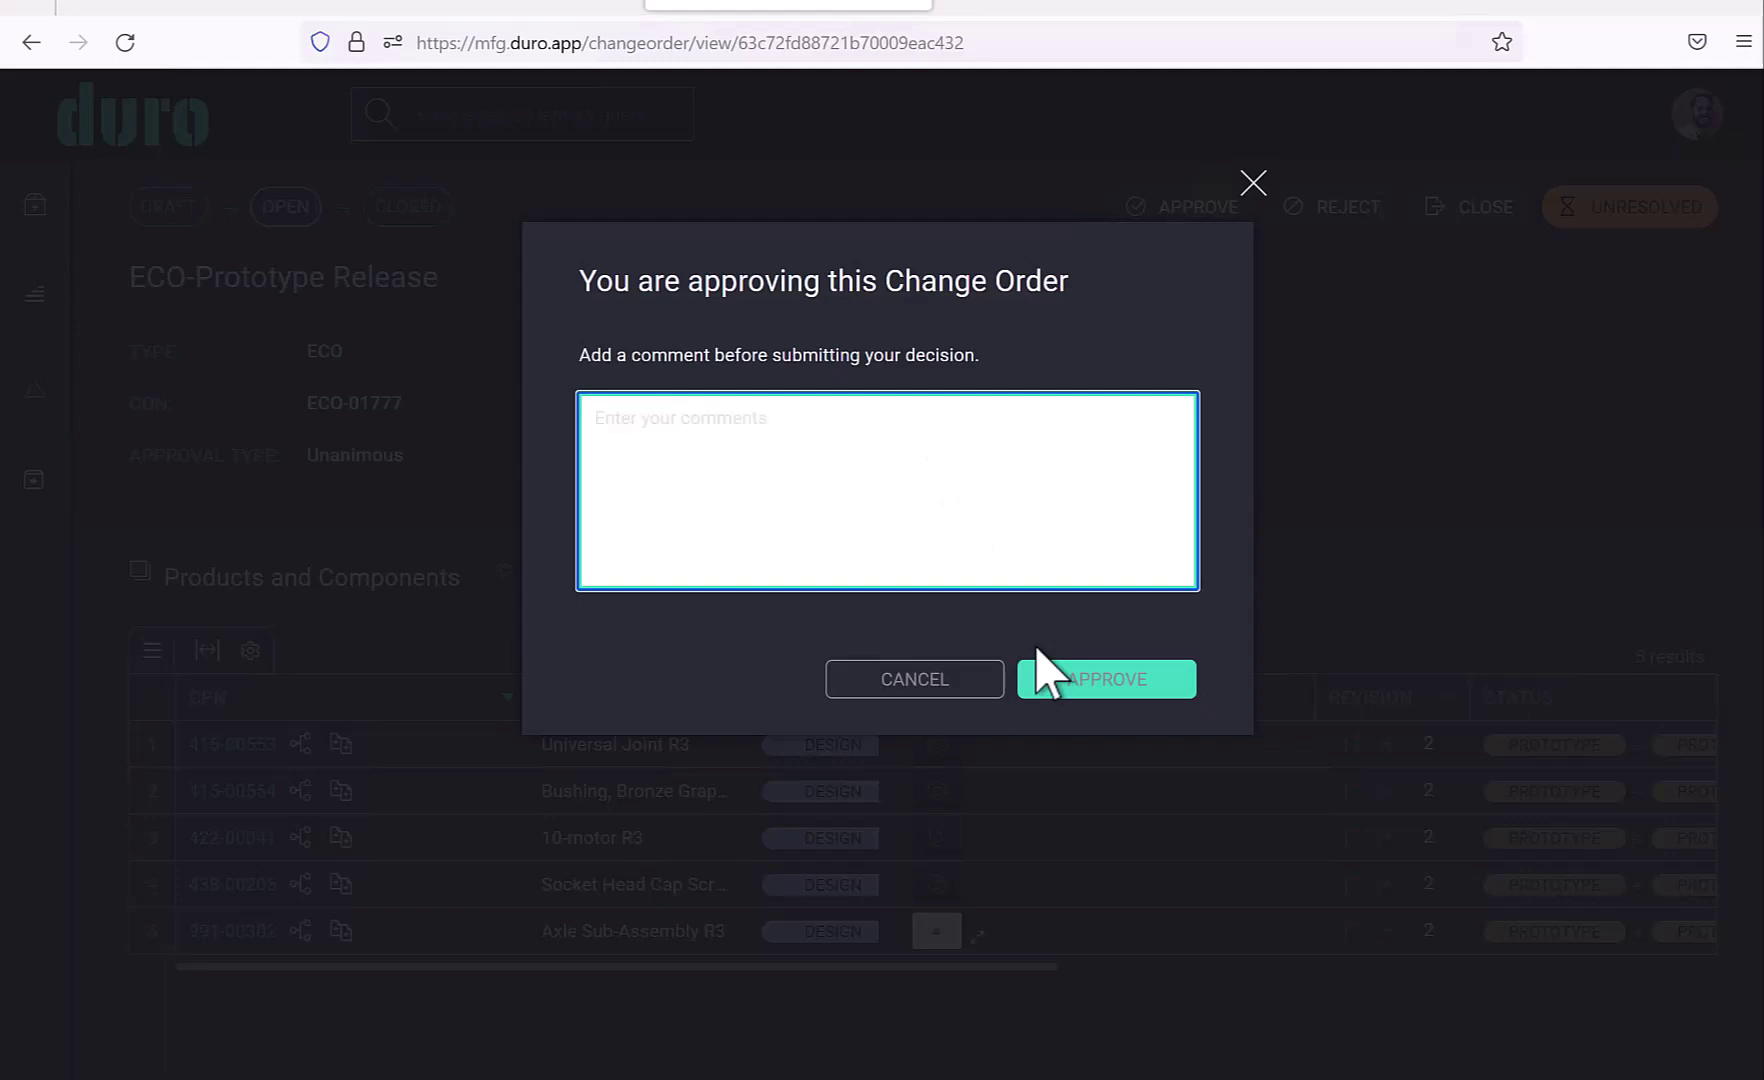
type("A")
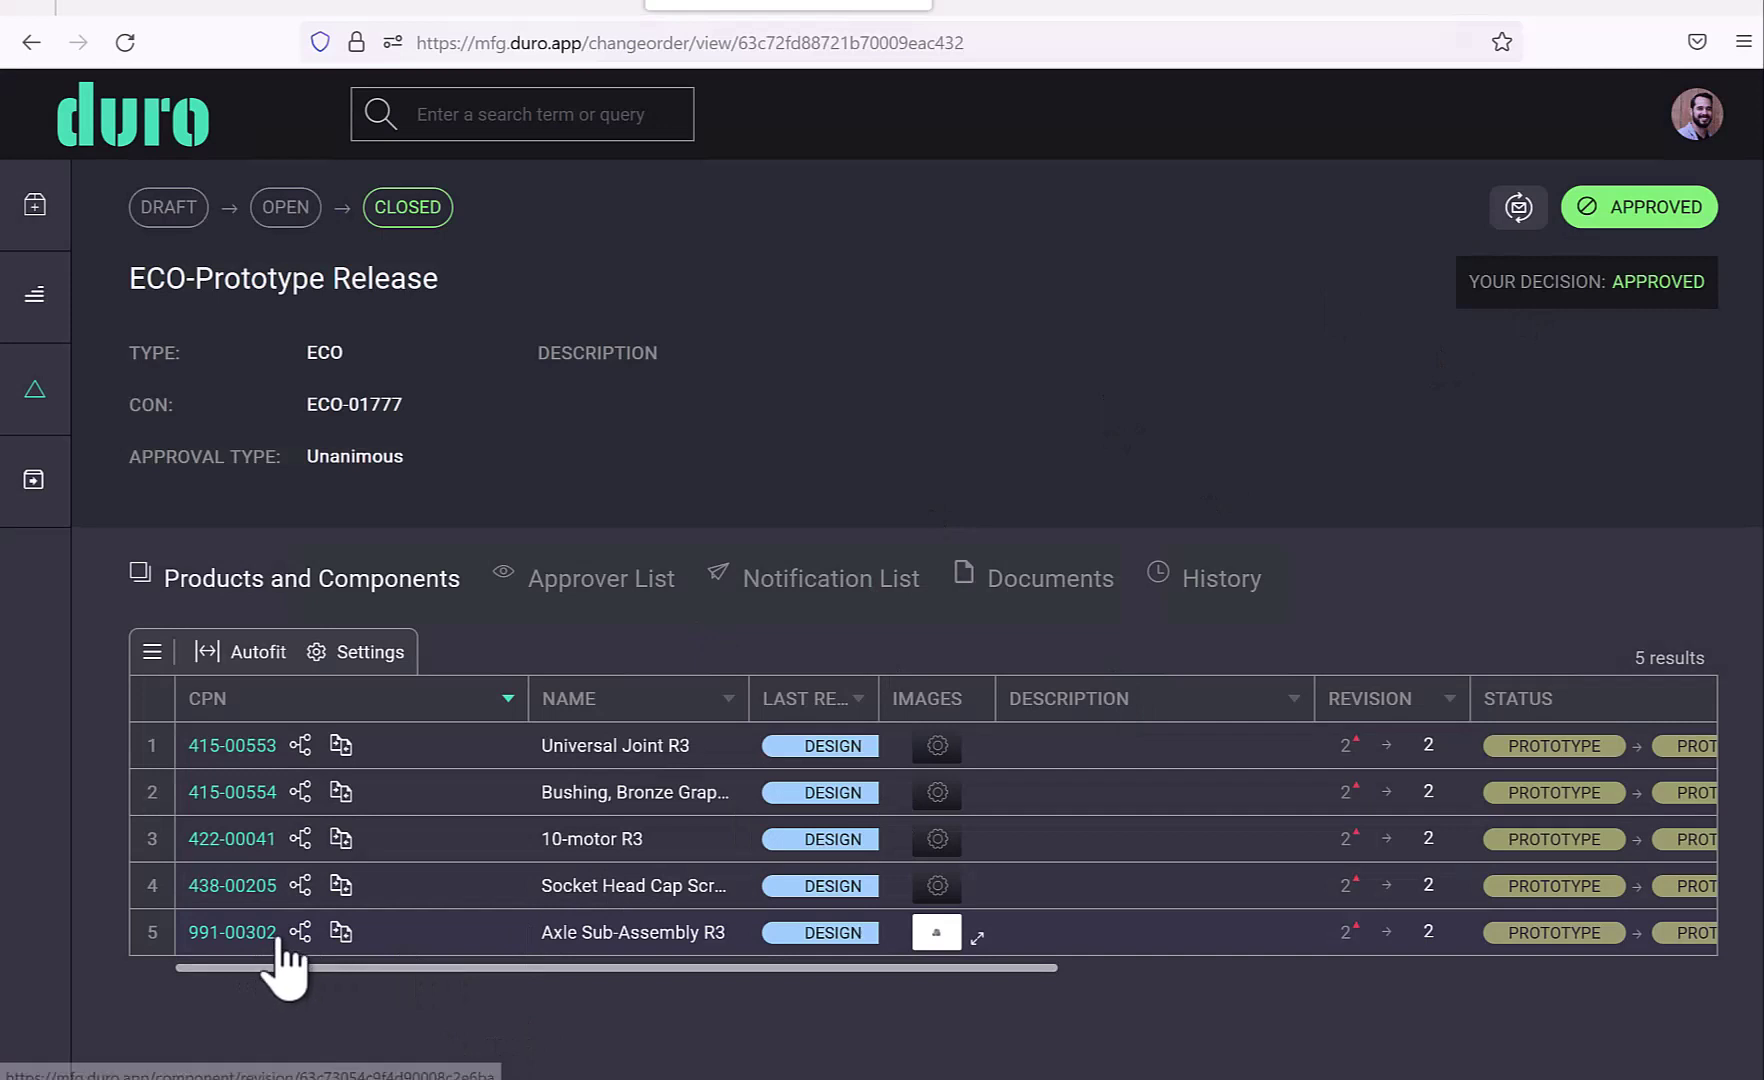
left_click_drag(280, 943, 188, 935)
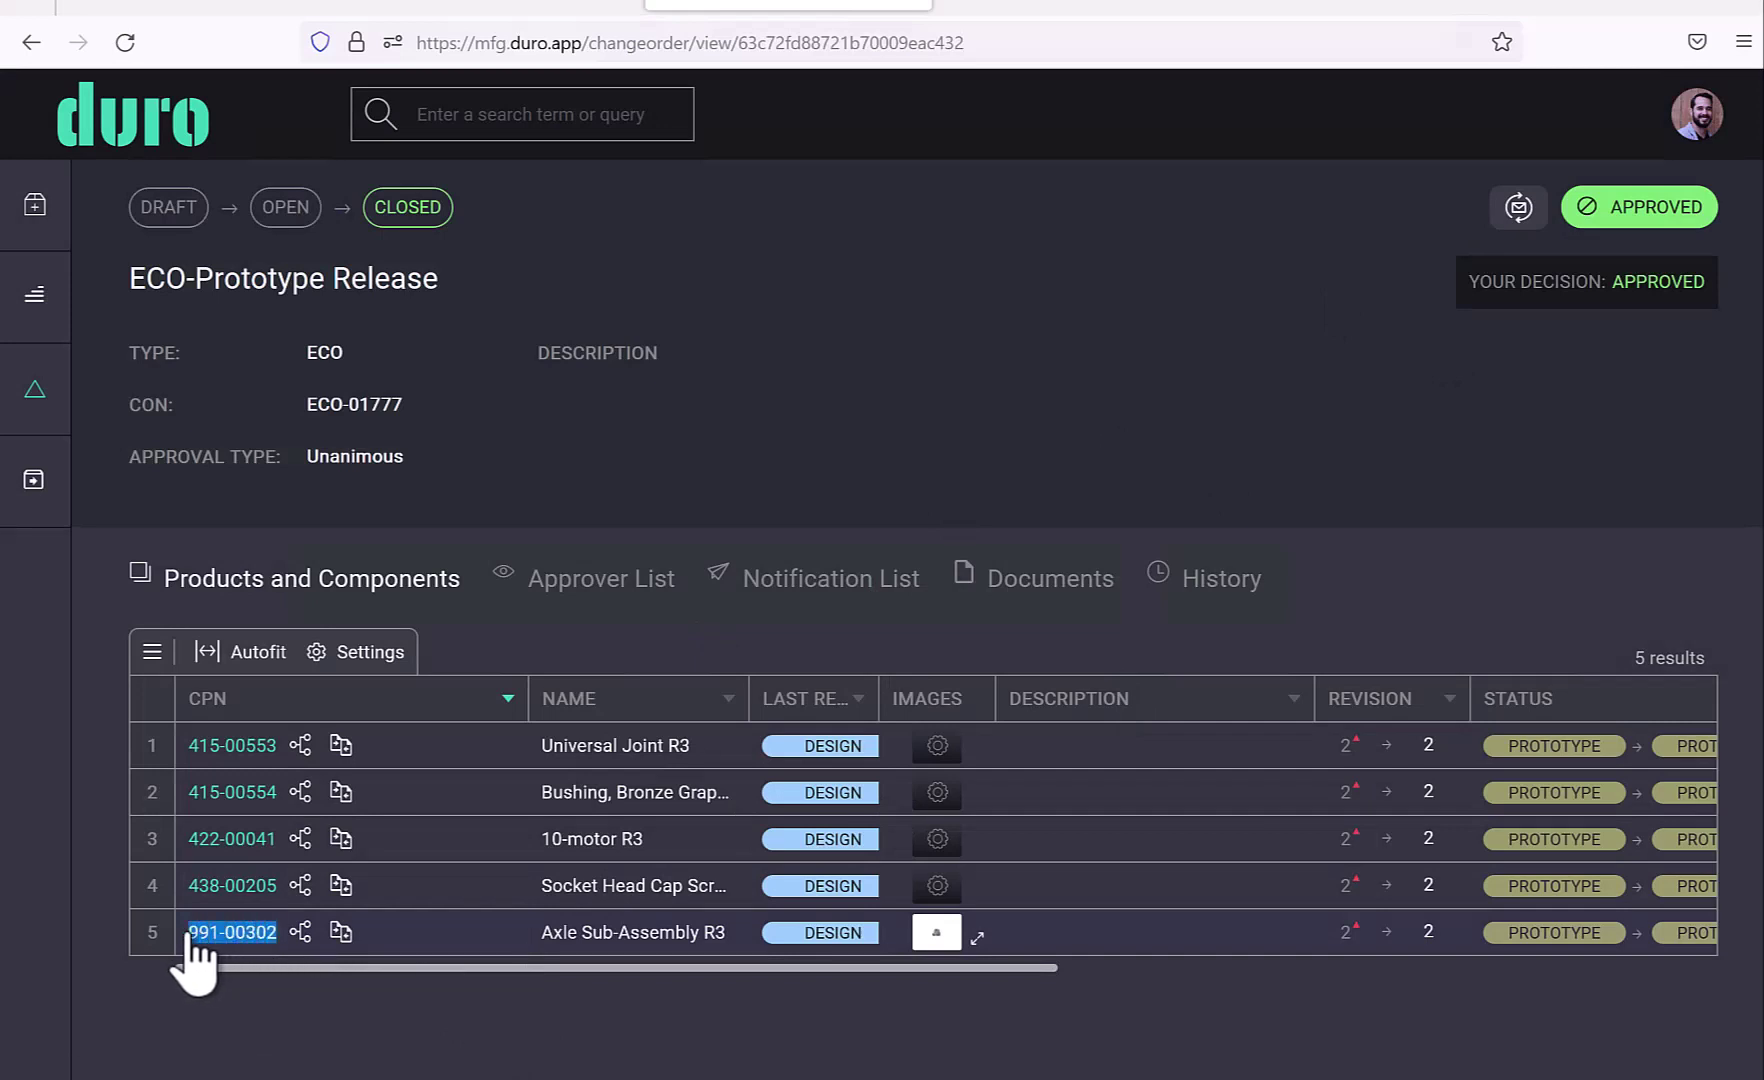
In NetSuite, open item 991-00302 and view its Manufacturing components, including 438-00205 ×4
left_click(525, 8)
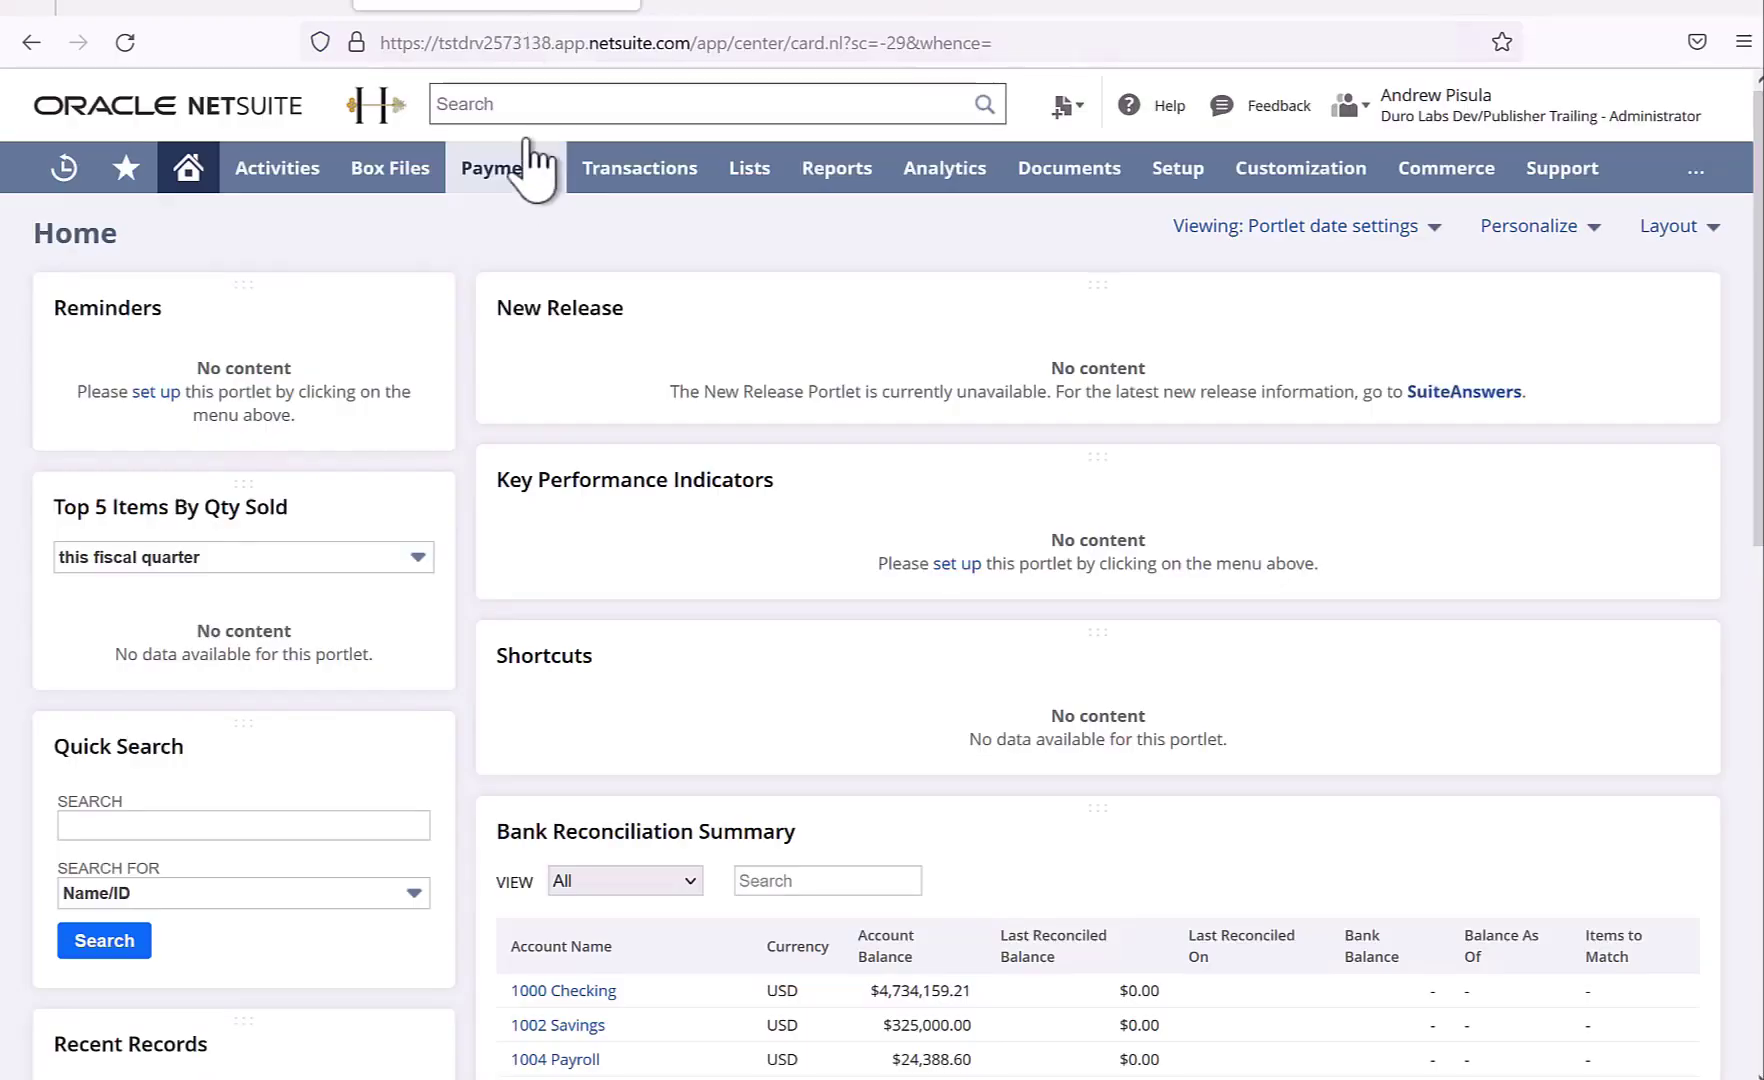
left_click(479, 106)
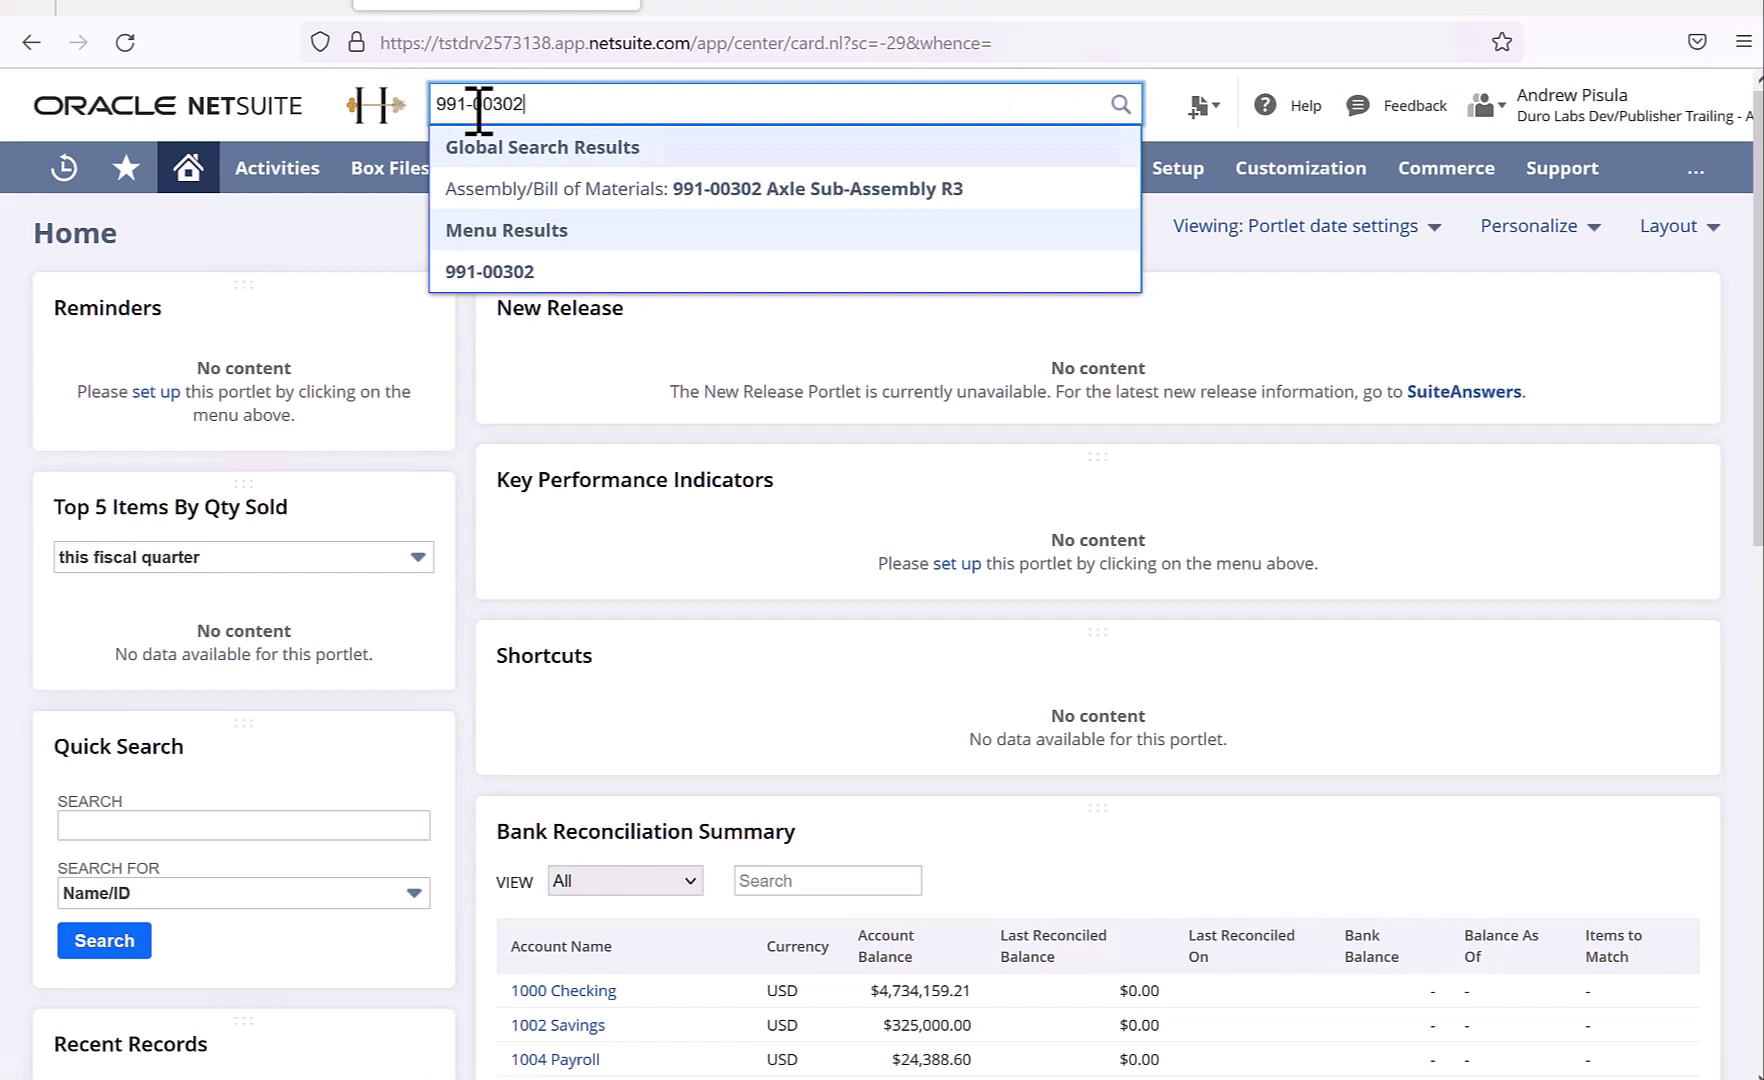
left_click(708, 200)
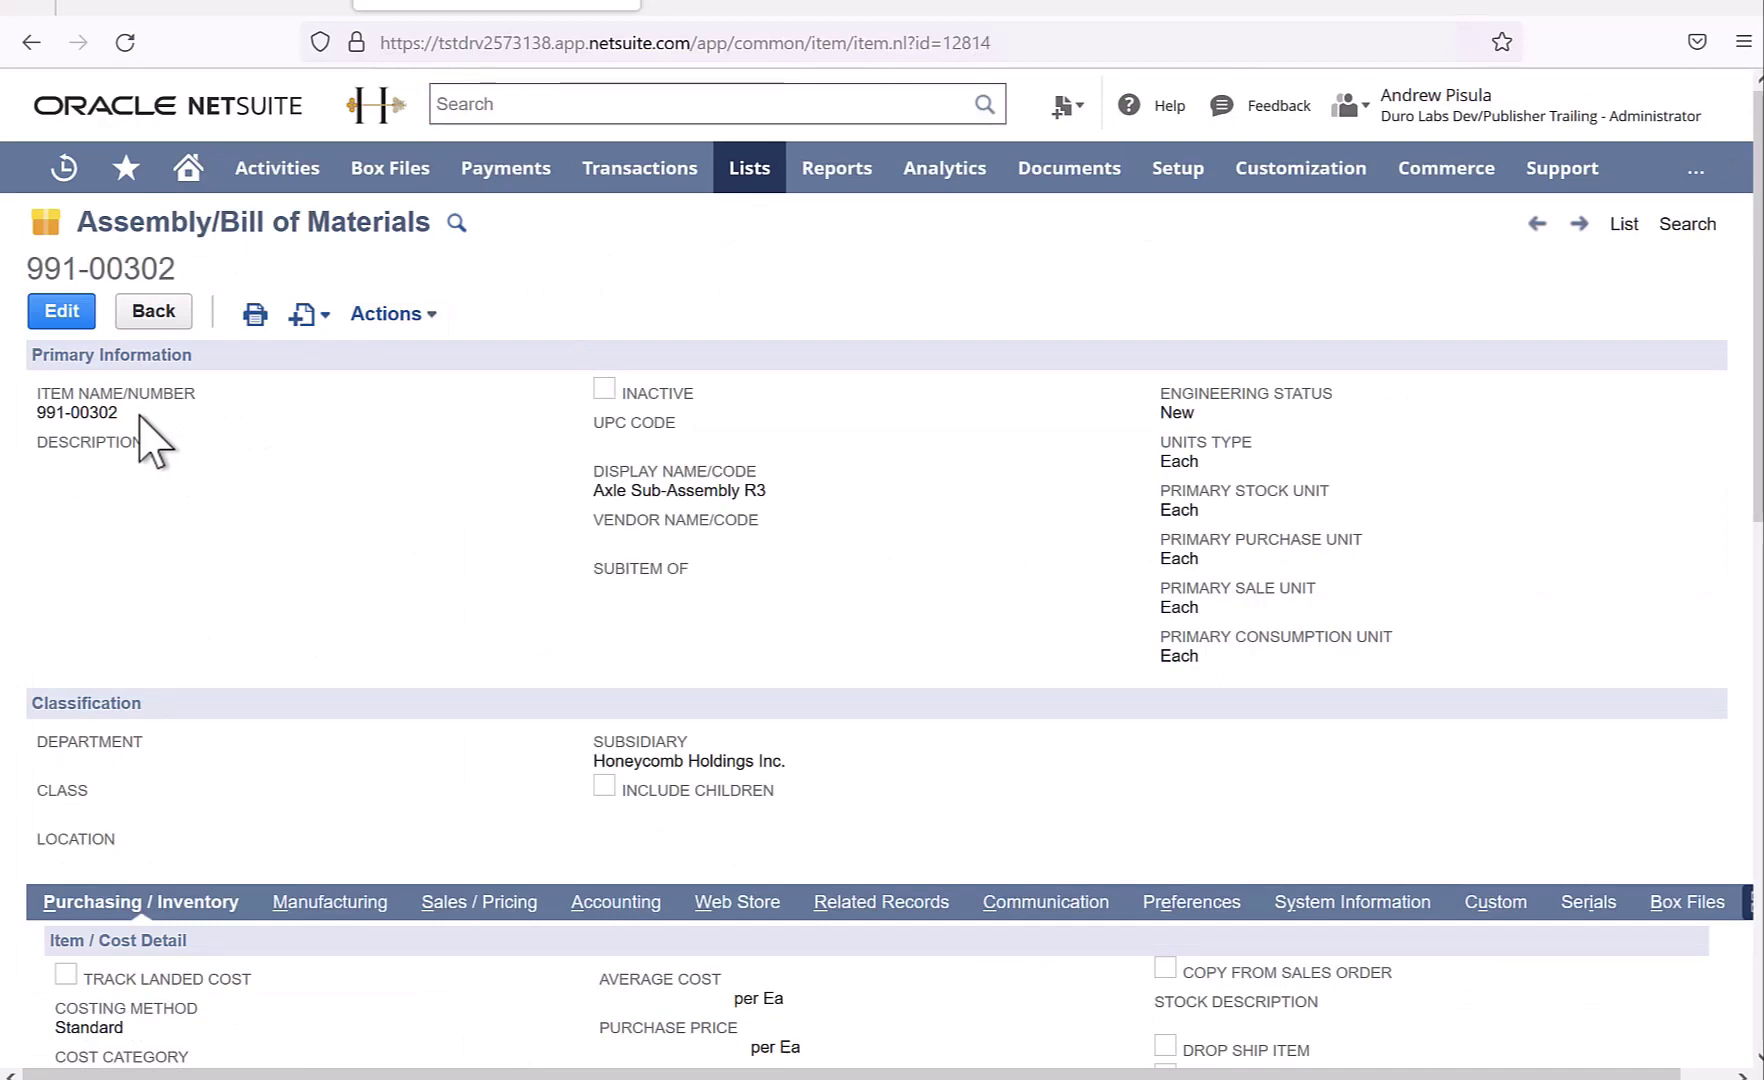
left_click(343, 908)
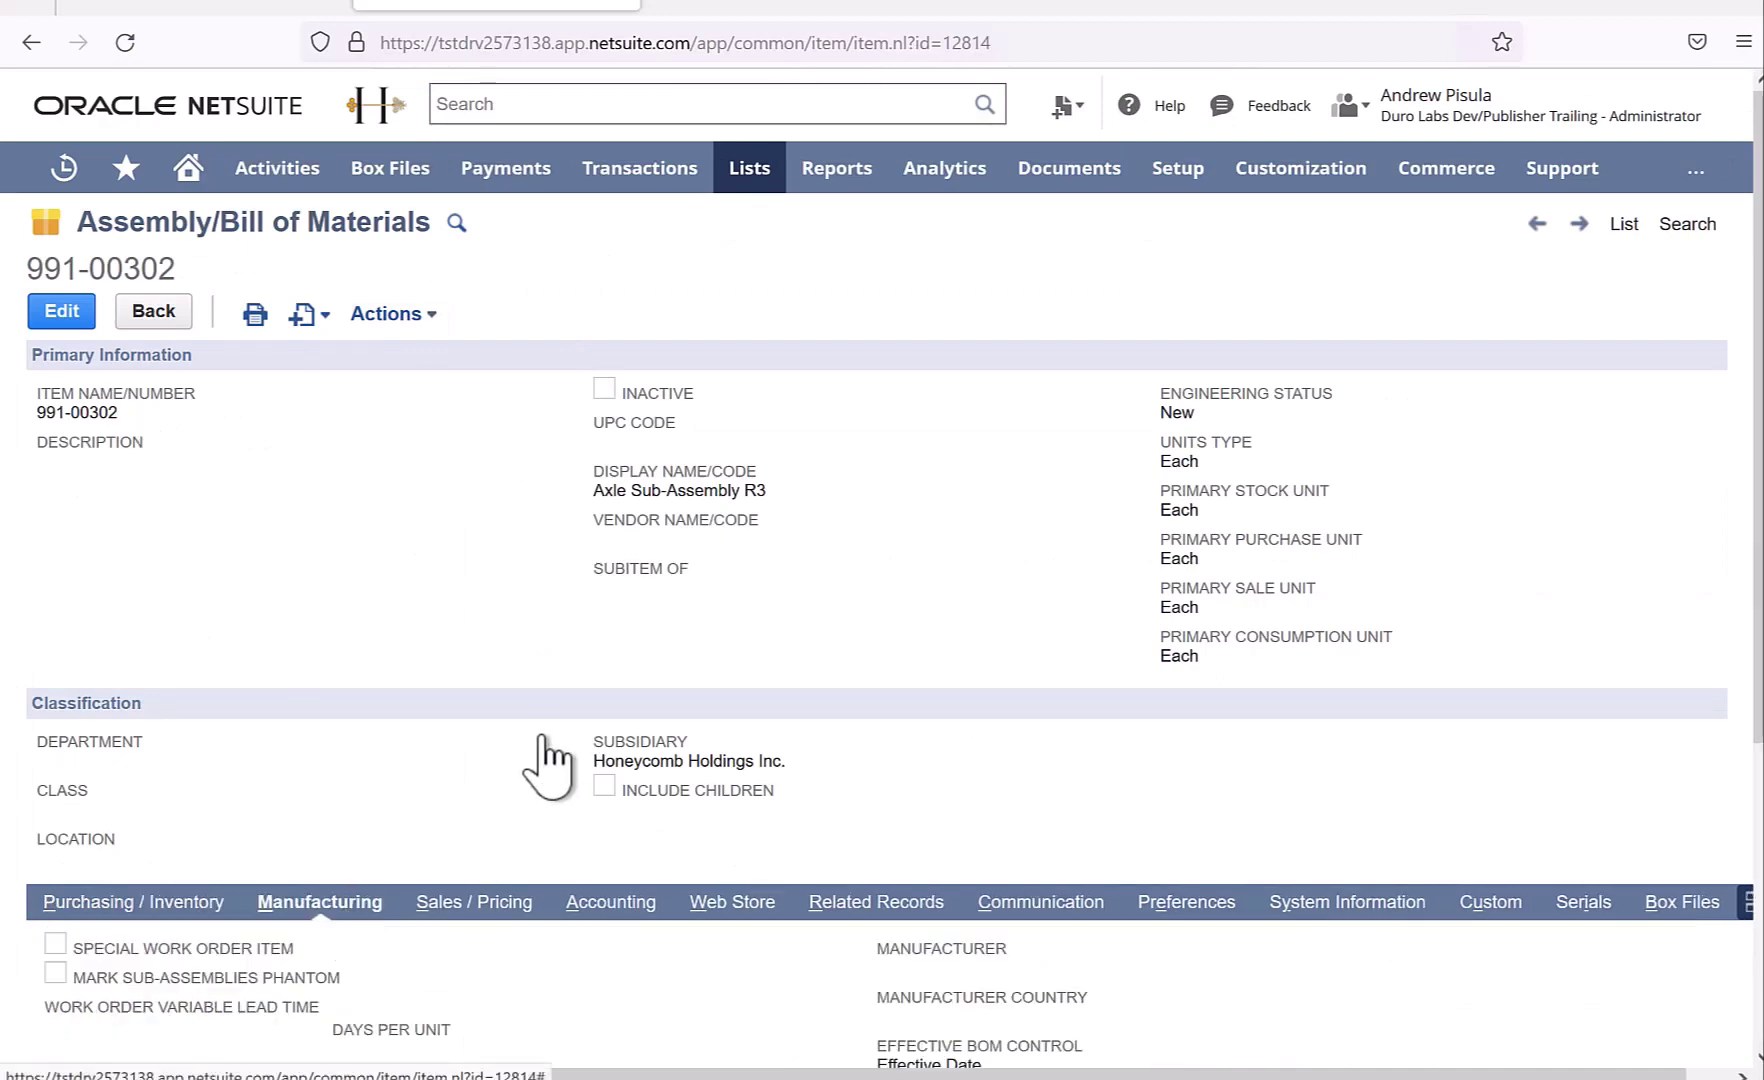
scroll(548, 765, "down", 4)
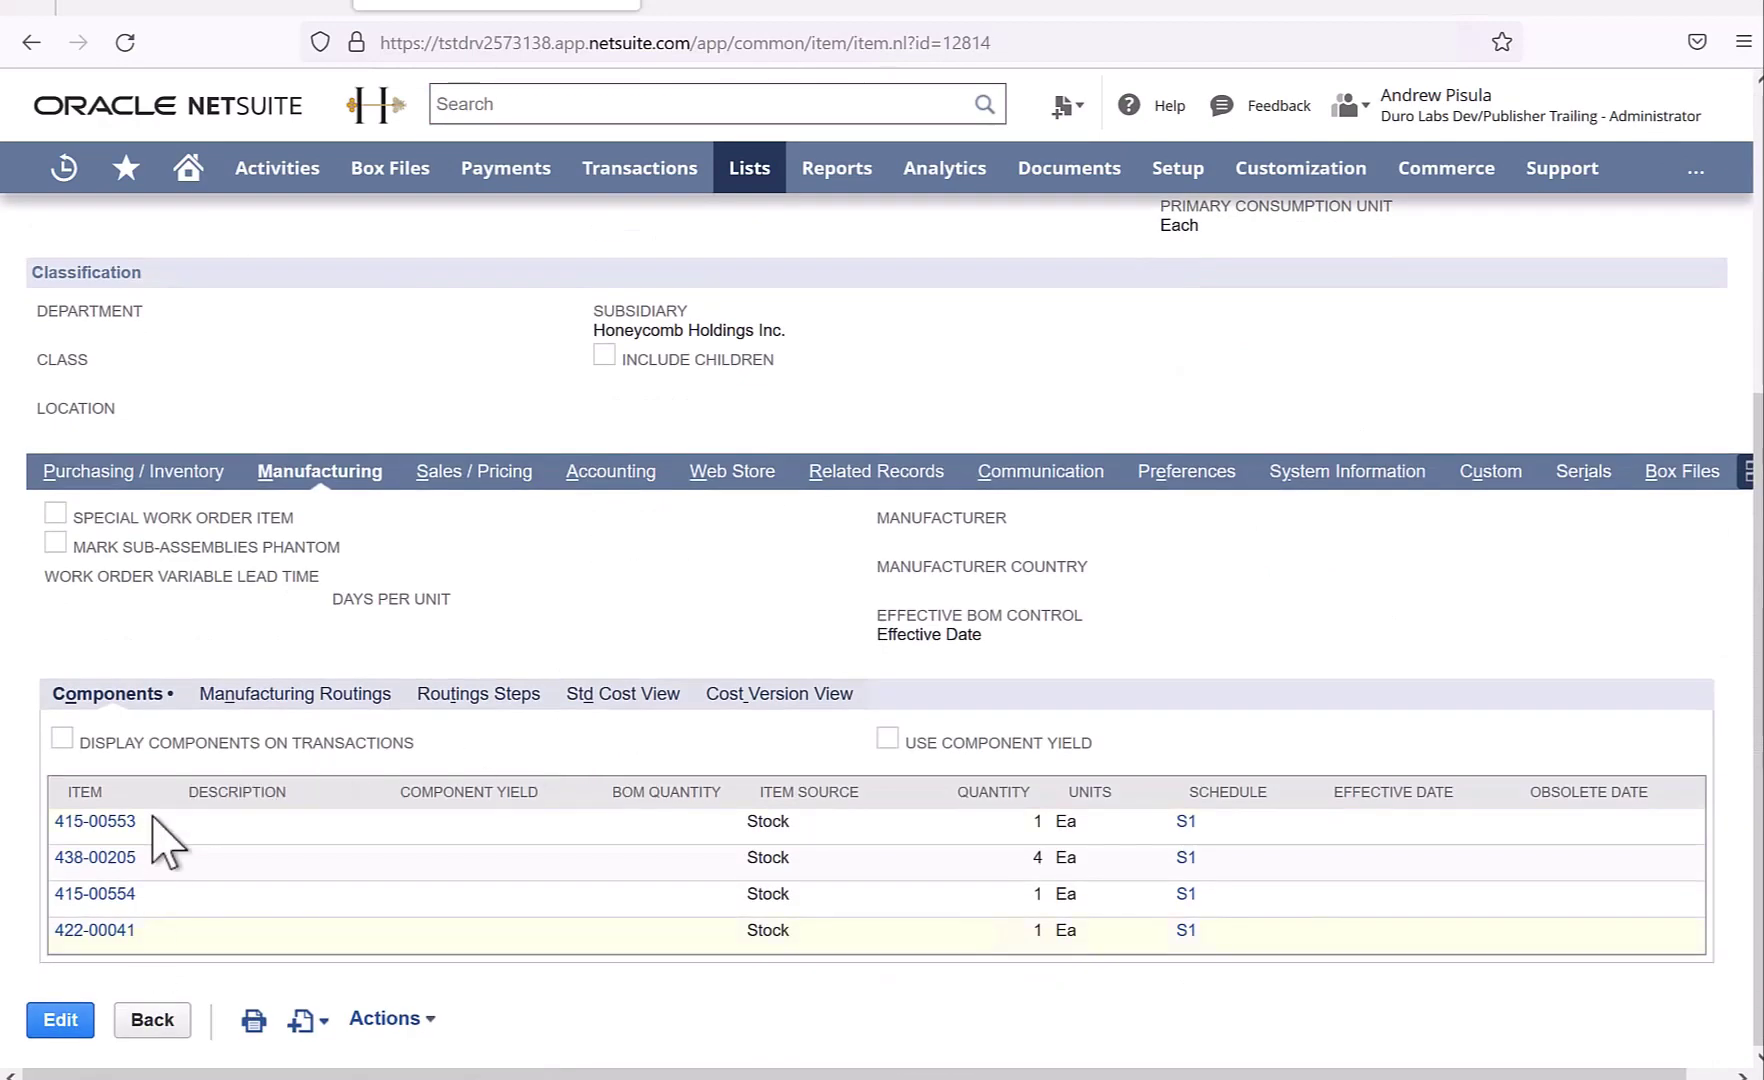